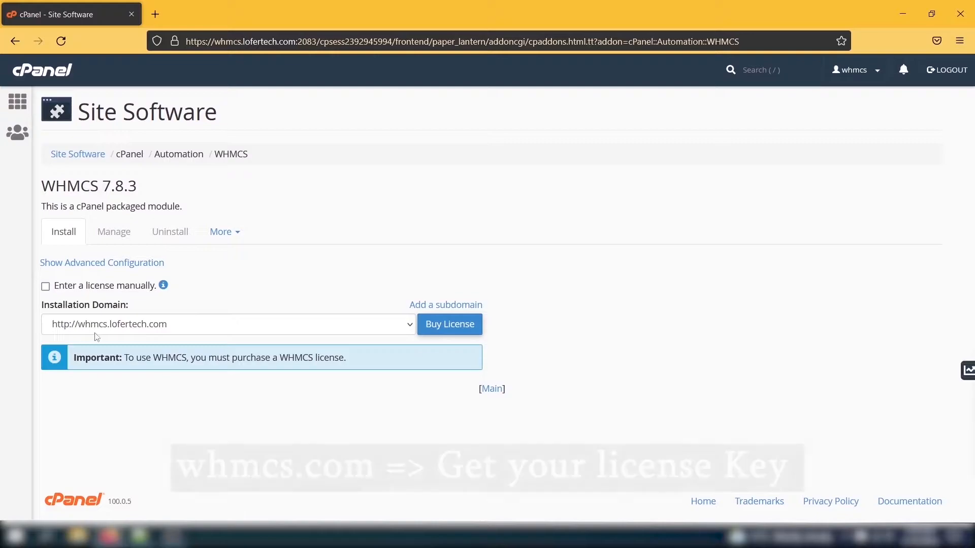
# Show the advanced WHMCS configuration and enable manual licence entry
pyautogui.click(125, 263)
pyautogui.click(45, 286)
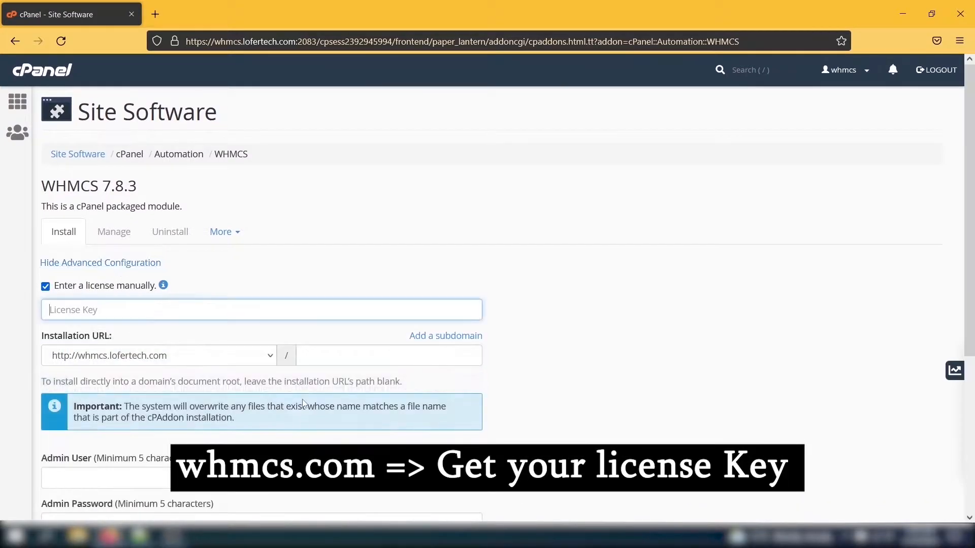
pyautogui.scroll(-1, 365, 337)
# Set the admin username to admin and enter the admin password
pyautogui.click(209, 439)
pyautogui.write('admin')
pyautogui.press('Tab')
pyautogui.write('•••••')
pyautogui.press('Tab')
# Replace the admin password with a generated Very Strong password in both fields
pyautogui.write('•••••')
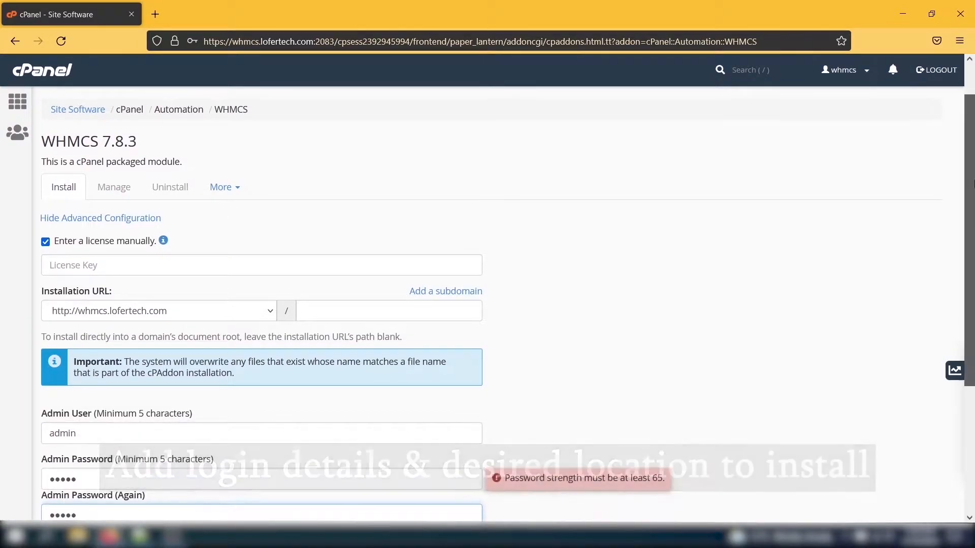
pyautogui.scroll(-3, 209, 439)
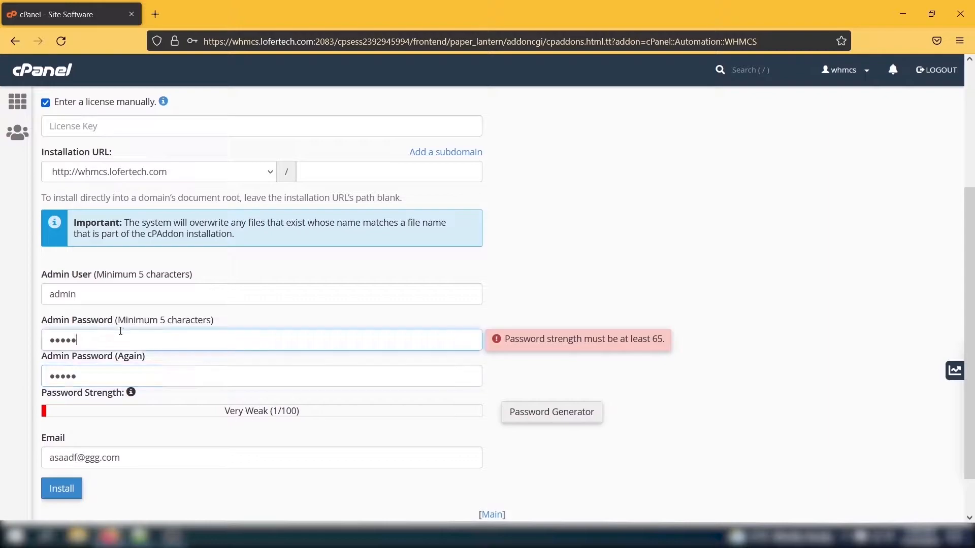
pyautogui.click(552, 412)
pyautogui.click(437, 275)
pyautogui.click(481, 318)
pyautogui.click(511, 363)
# Paste the licence key into its field and start the WHMCS installation
pyautogui.click(186, 126)
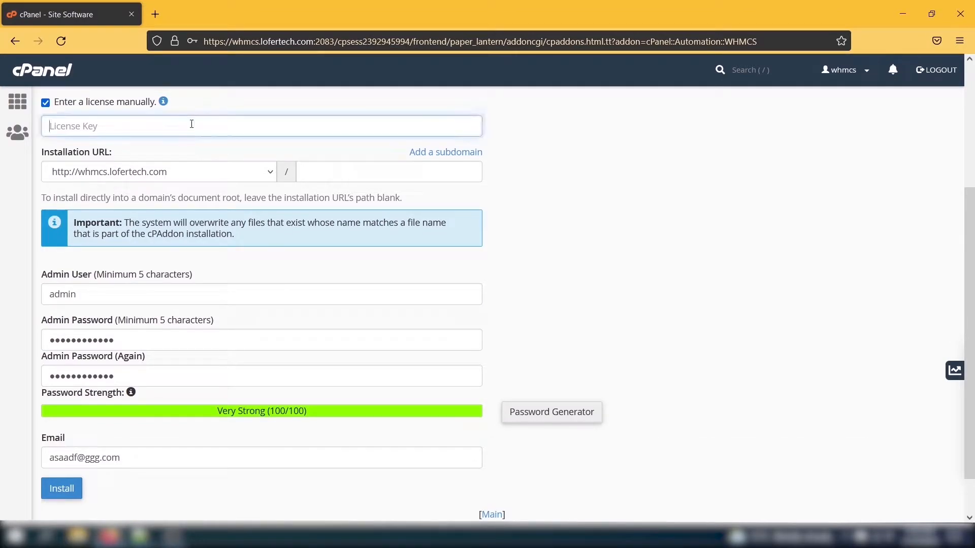
pyautogui.hotkey('ctrl', 'v')
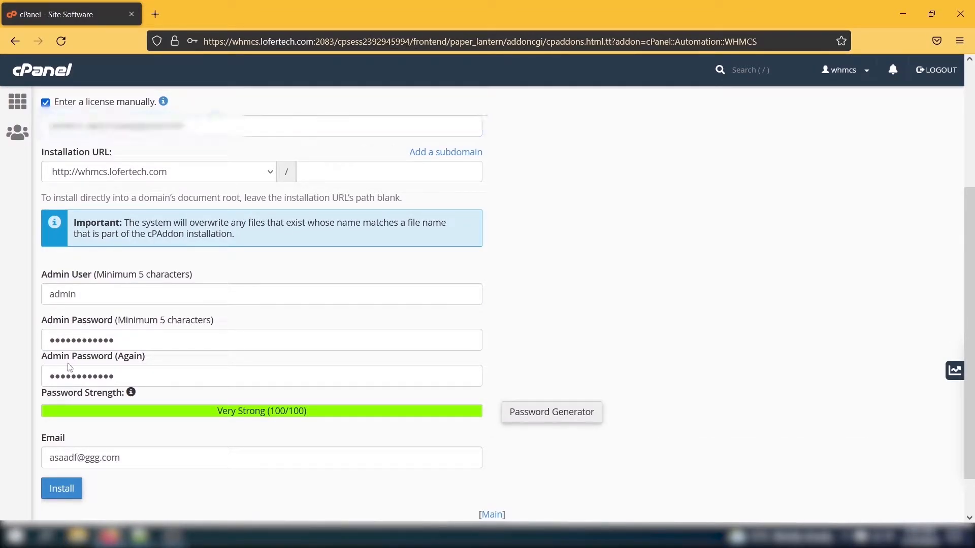
pyautogui.click(62, 489)
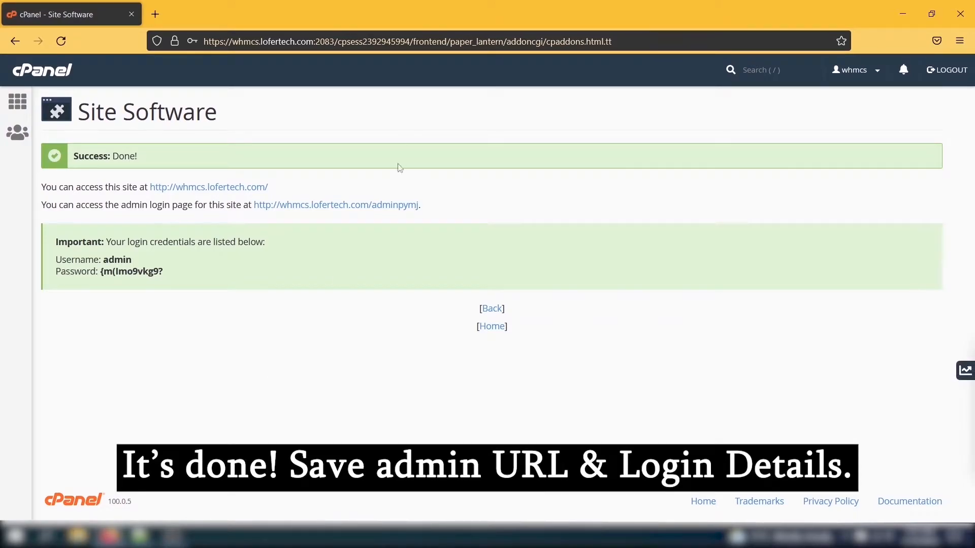
# Open the WHMCS admin login page in a new tab and select the generated admin password
pyautogui.middleClick(401, 210)
pyautogui.moveTo(100, 272); pyautogui.dragTo(178, 275)
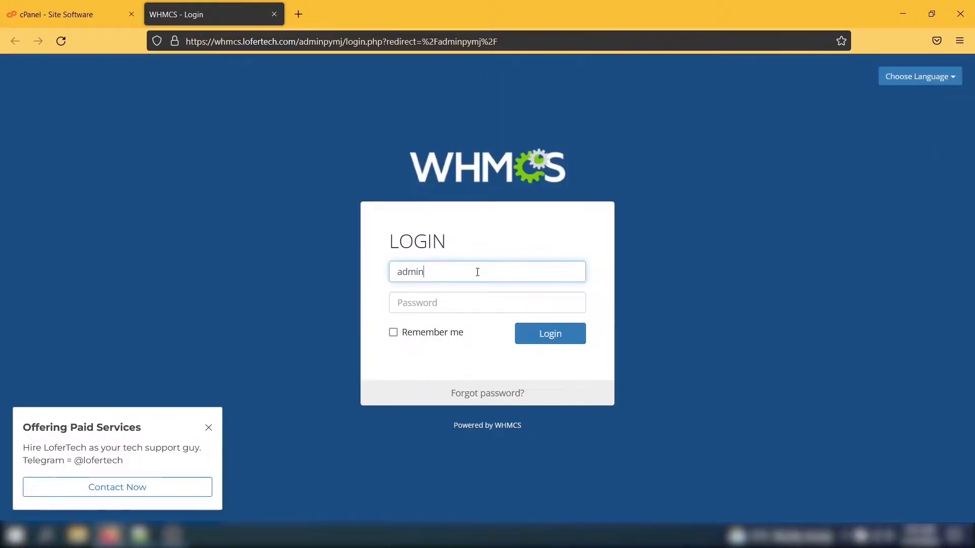
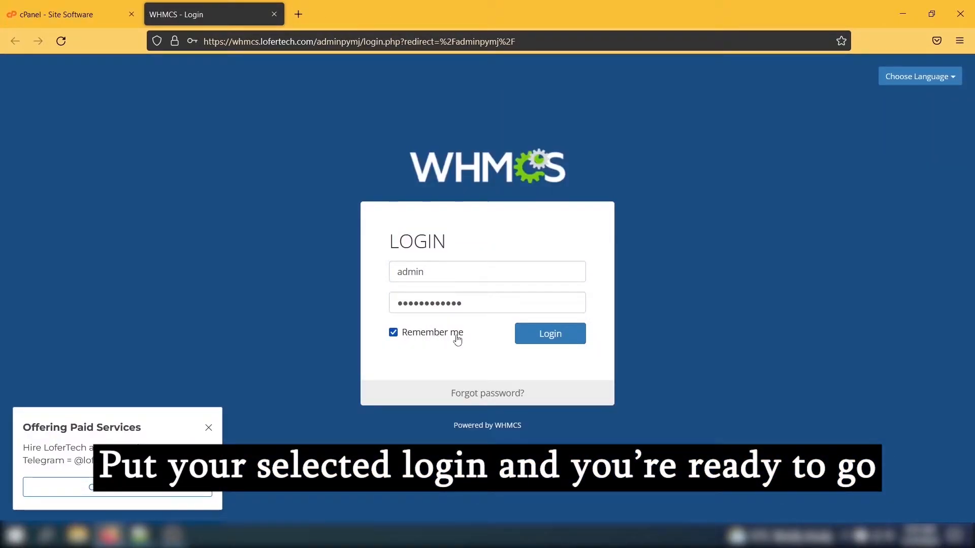
# Log in to the WHMCS admin area and accept the End User License Agreement
pyautogui.click(529, 338)
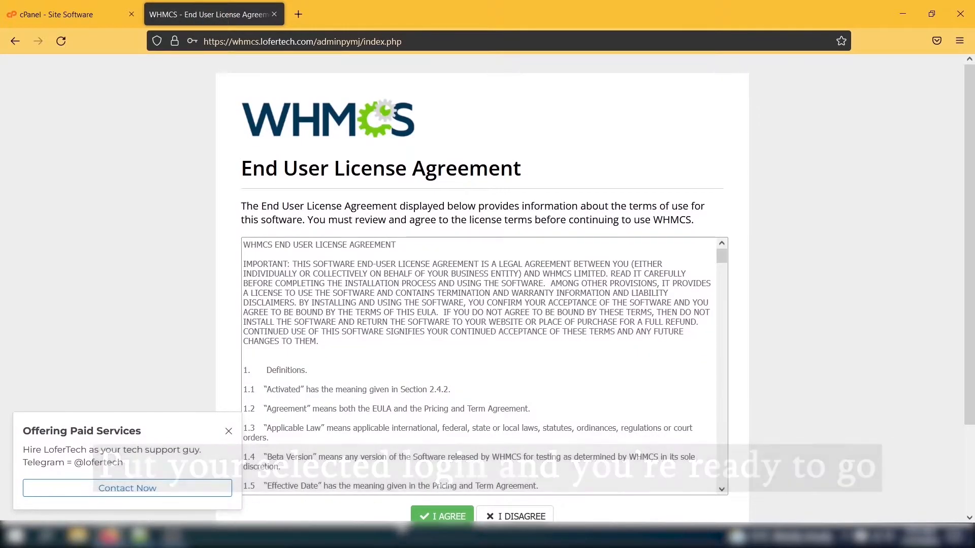
pyautogui.click(440, 516)
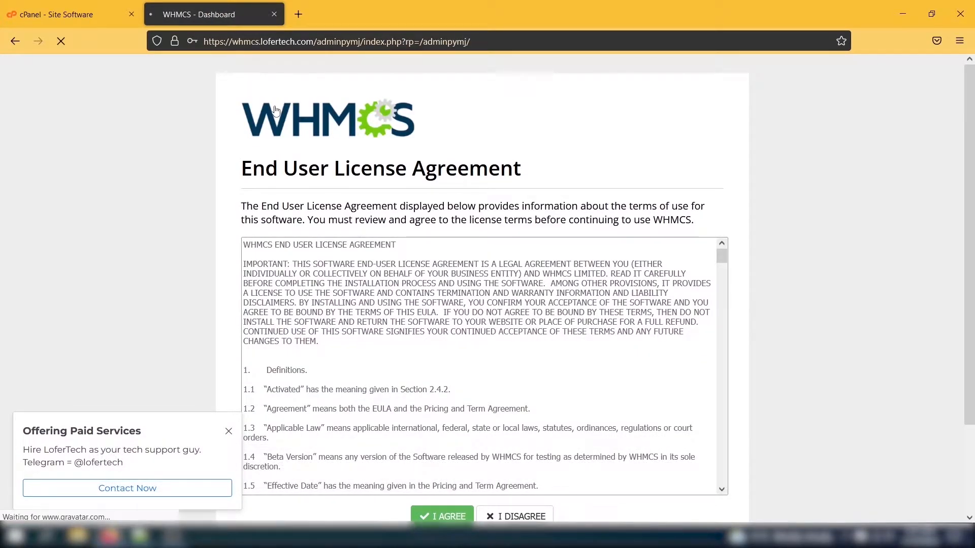
pyautogui.moveTo(274, 111)
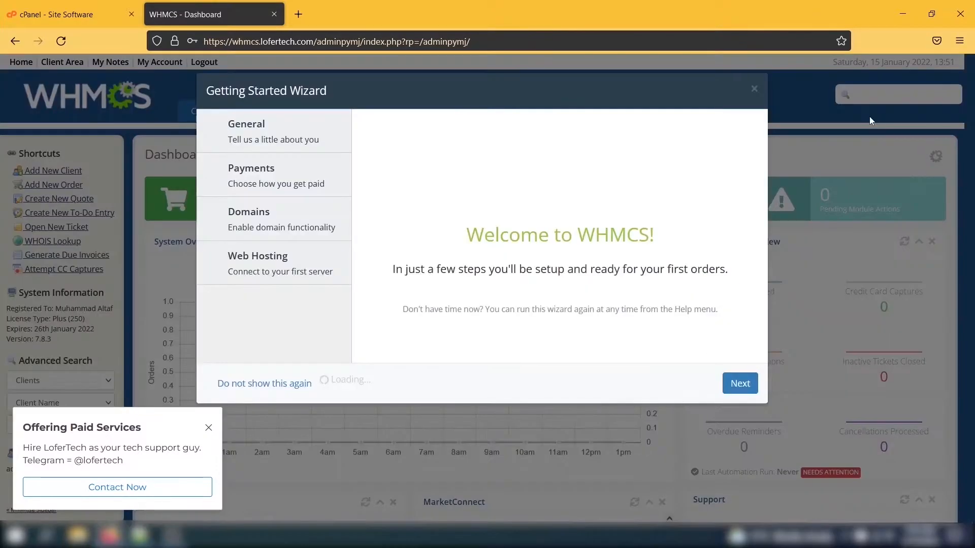
# Dismiss the getting-started wizard permanently and open cPanel File Manager in a new tab
pyautogui.click(253, 392)
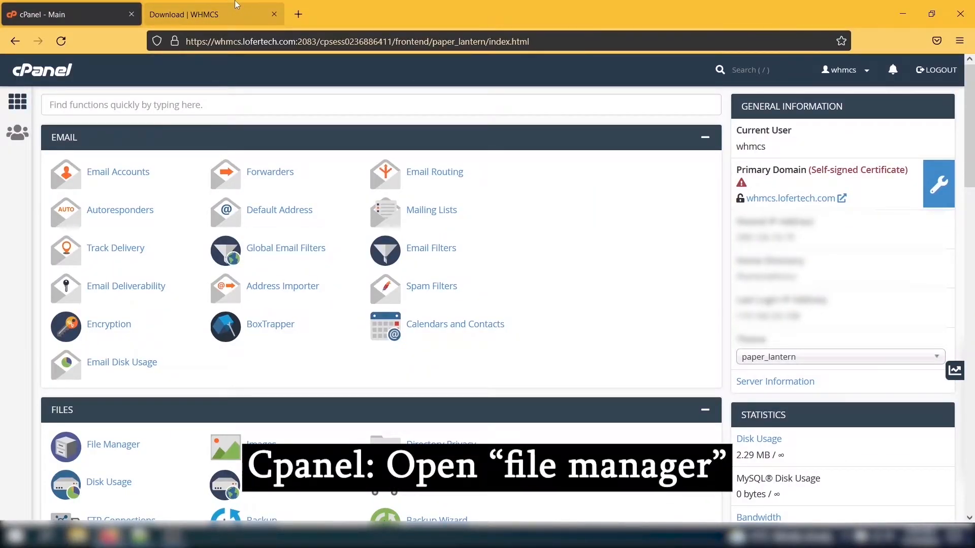
pyautogui.scroll(-5, 381, 305)
pyautogui.click(109, 225)
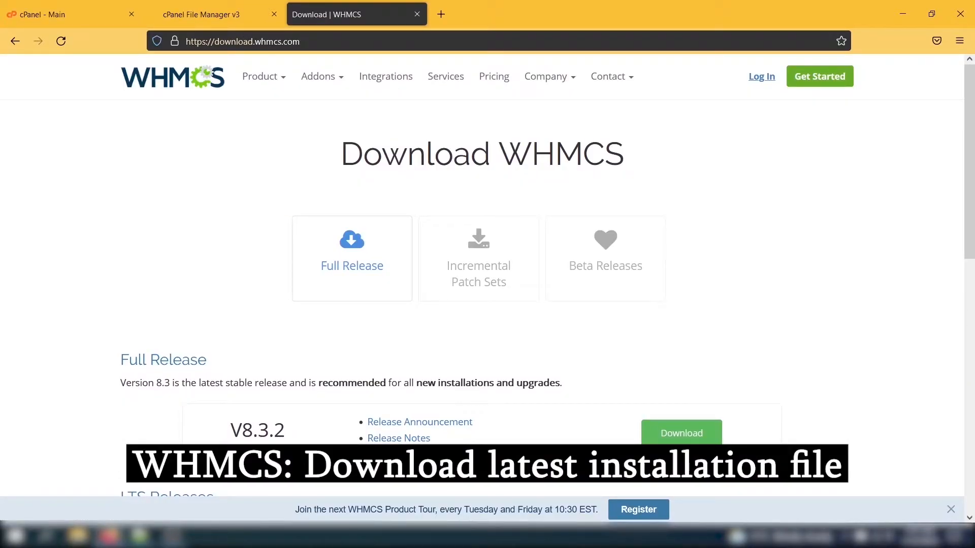
# Download the WHMCS V8.3.2 full release, saving whmcs_v832_full.zip to the computer
pyautogui.click(681, 433)
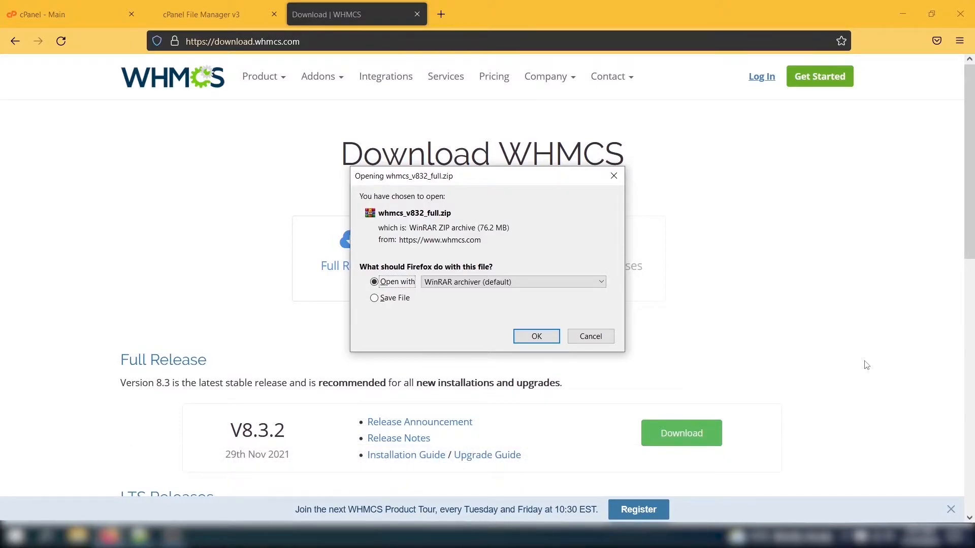
pyautogui.click(426, 302)
pyautogui.click(536, 337)
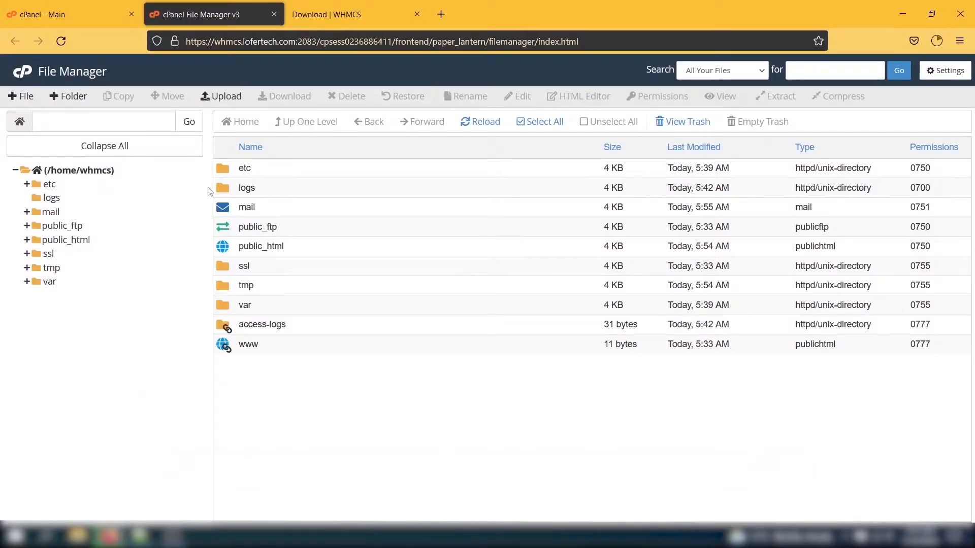
# Open the upload page in a new tab and create the MySQL database whmcs_test123
pyautogui.click(238, 97)
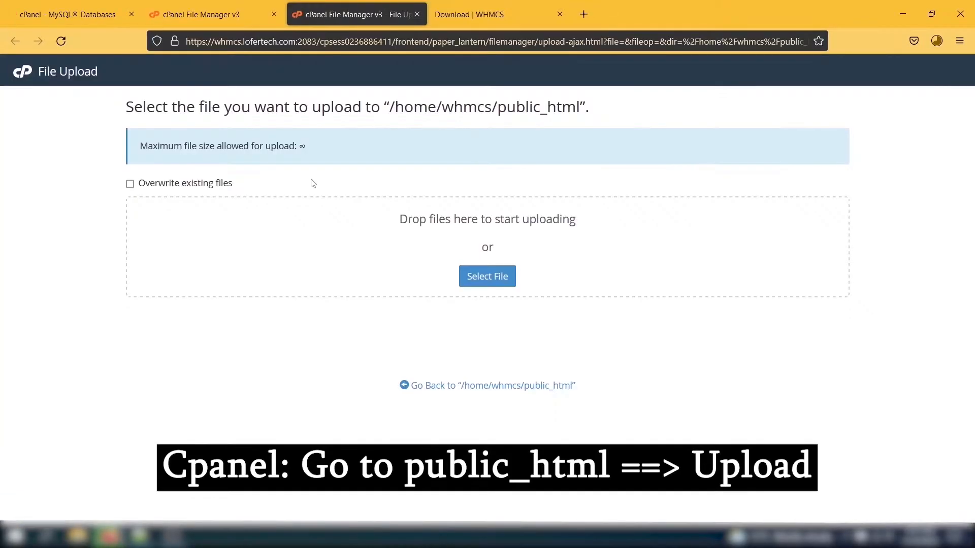
pyautogui.tripleClick(76, 154)
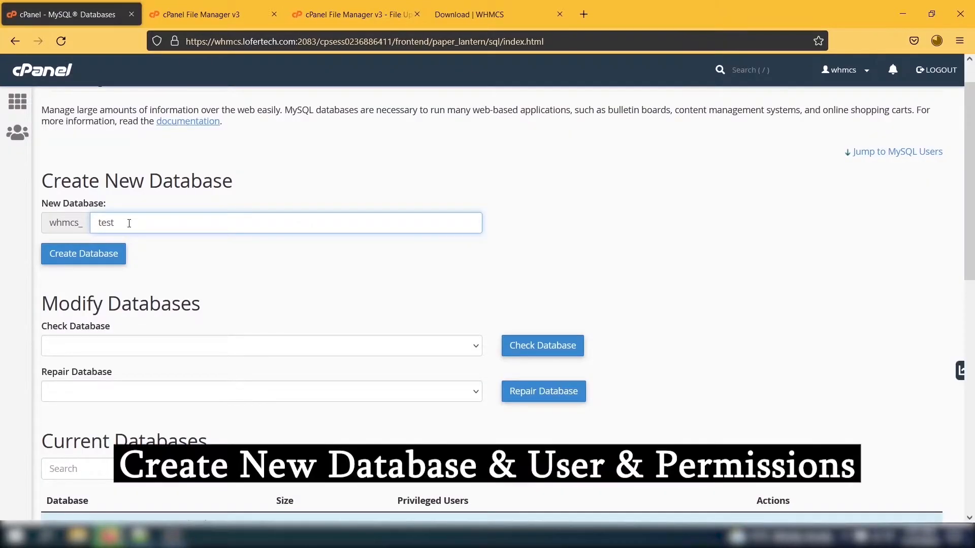
pyautogui.write('123')
pyautogui.click(101, 255)
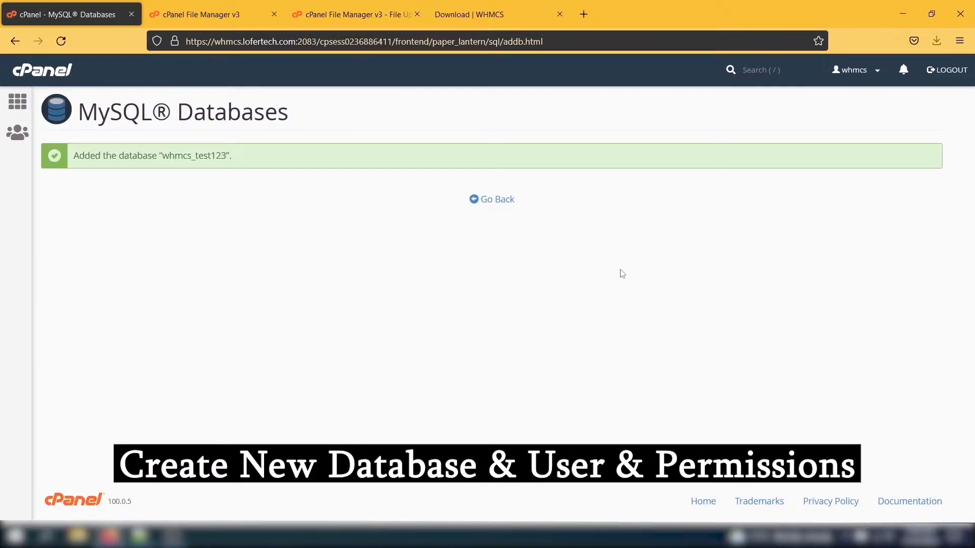
pyautogui.click(495, 199)
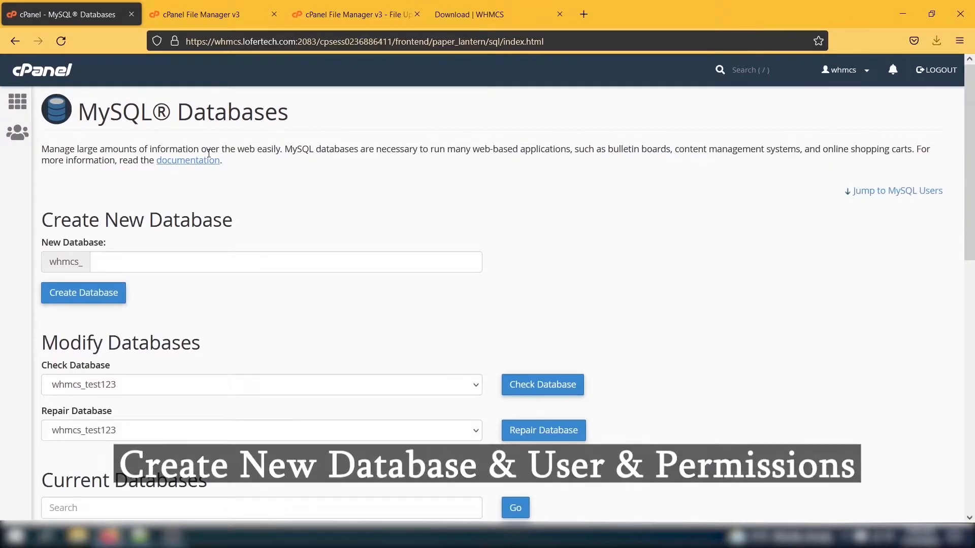
pyautogui.scroll(-15, 76, 189)
# Create the MySQL user whmcs_test321 with a generated strong password
pyautogui.click(163, 227)
pyautogui.write('test')
pyautogui.click(509, 365)
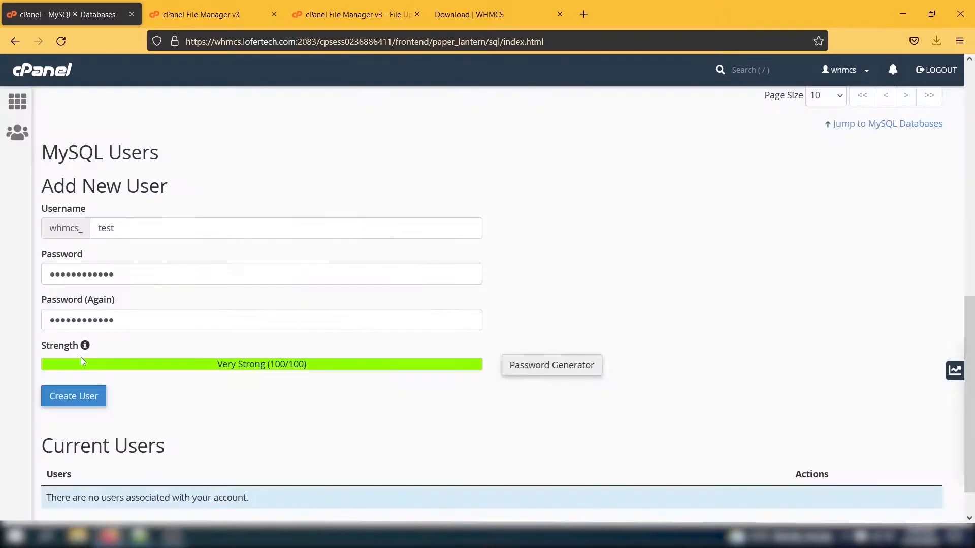
pyautogui.click(126, 230)
pyautogui.write('3')
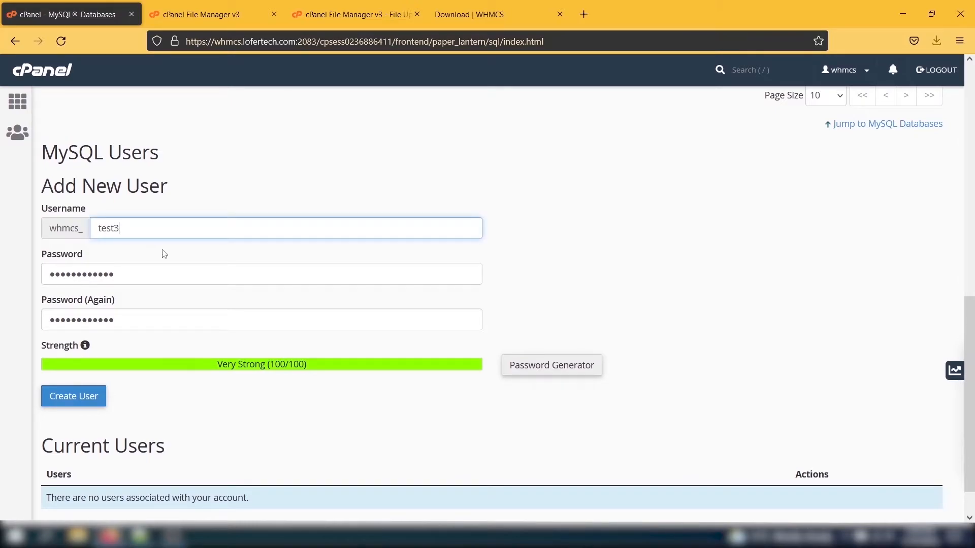
pyautogui.write('21')
pyautogui.press('Return')
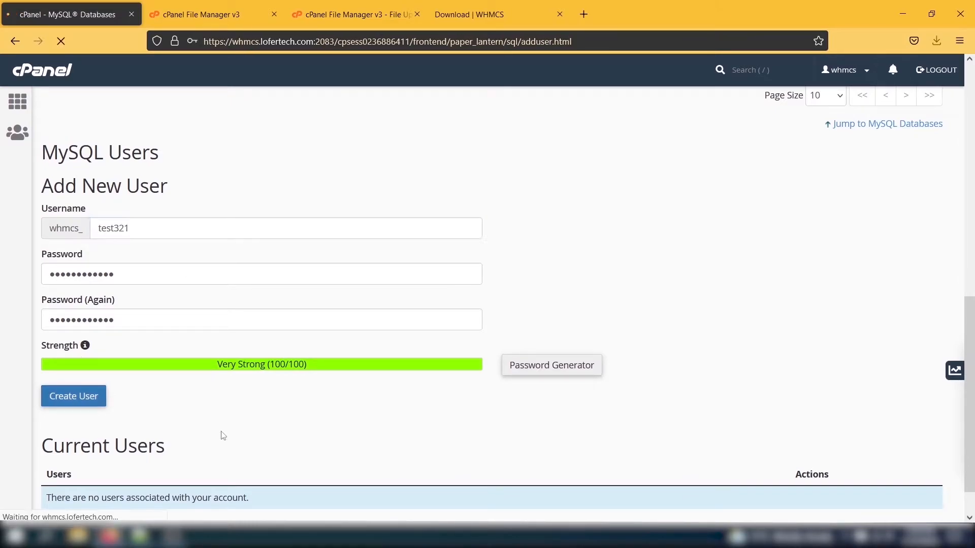
# Upload whmcs_v832_full.zip from the Downloads folder to public_html
pyautogui.click(414, 4)
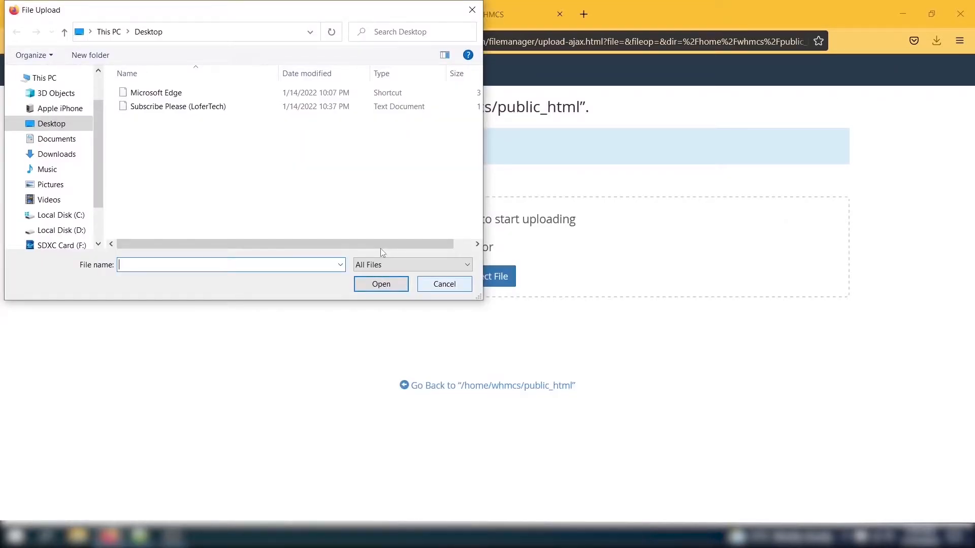
pyautogui.click(57, 154)
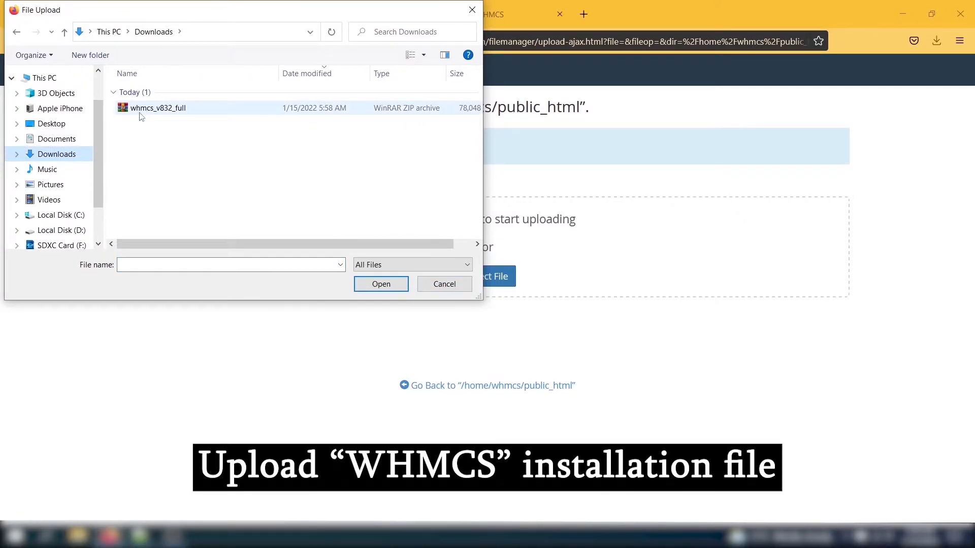
pyautogui.doubleClick(139, 112)
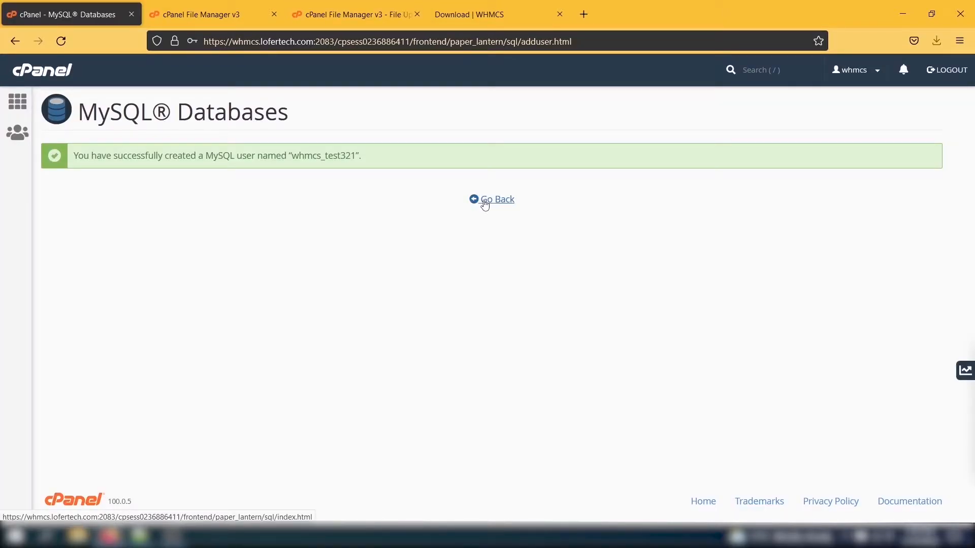
# Add user whmcs_test321 to database whmcs_test123 with ALL PRIVILEGES
pyautogui.click(485, 200)
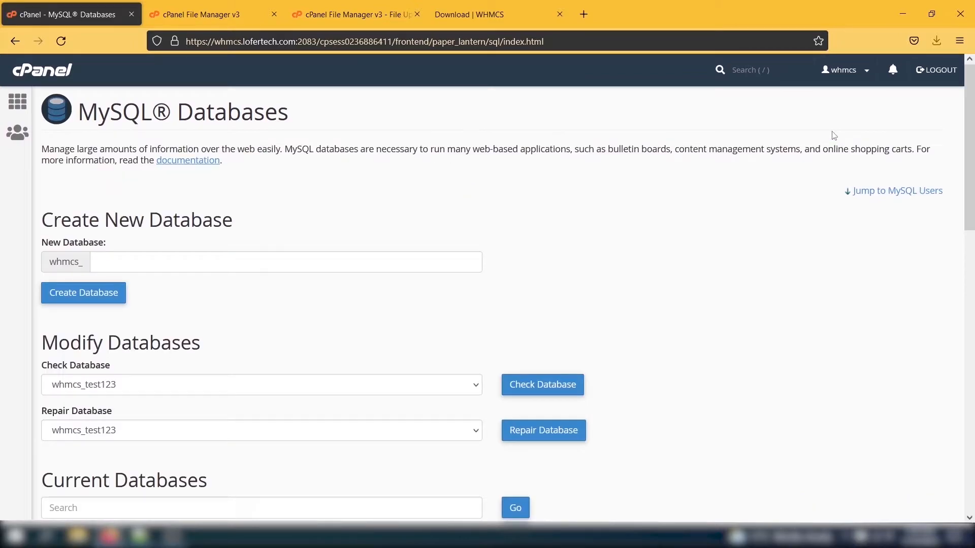
pyautogui.click(893, 190)
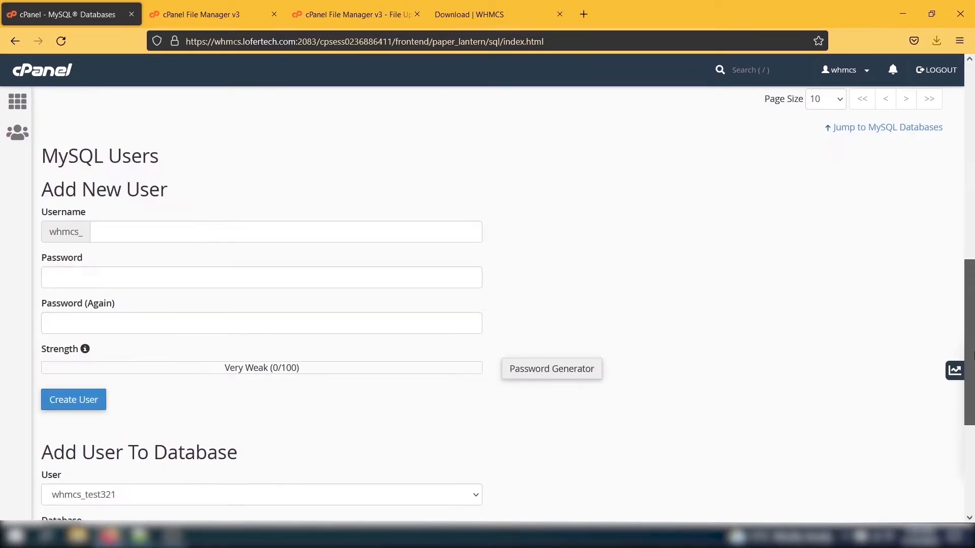
pyautogui.scroll(-4, 154, 325)
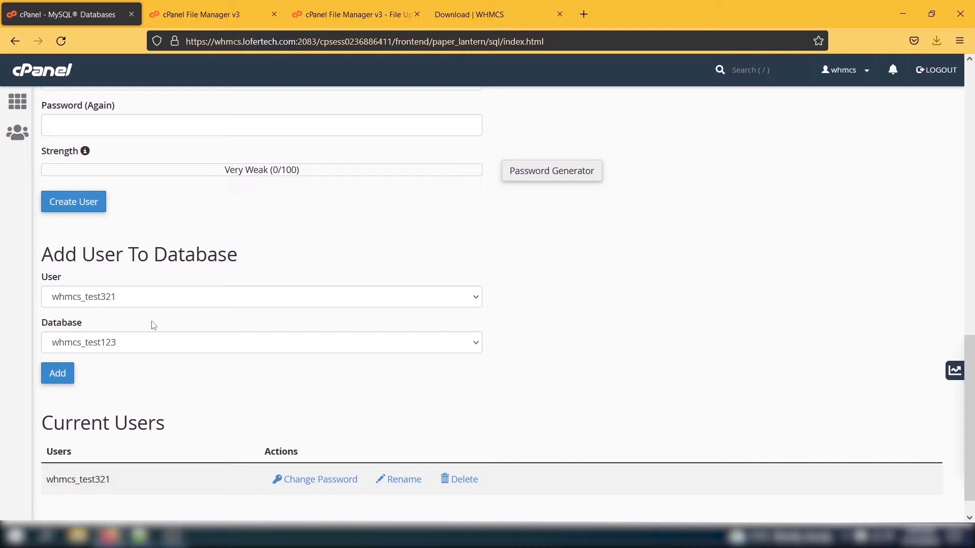
pyautogui.click(57, 373)
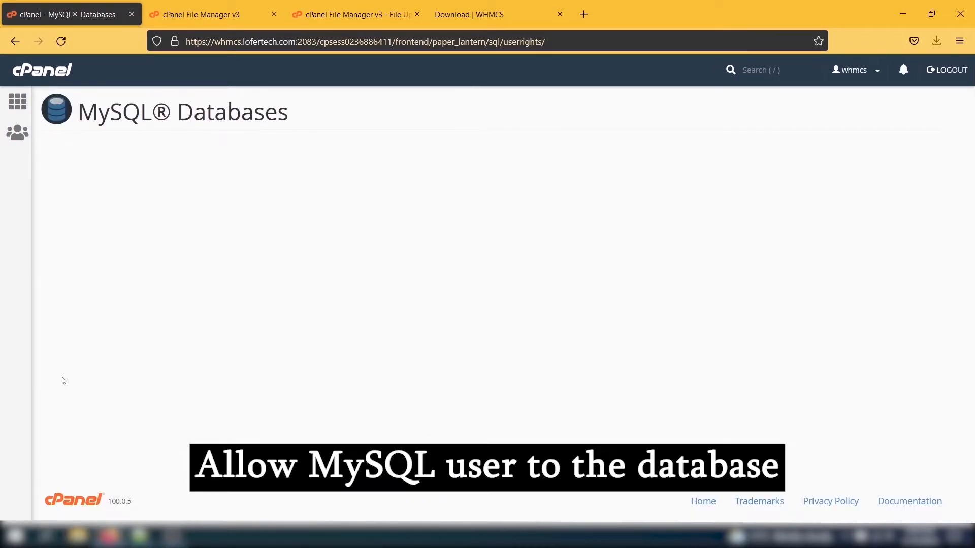
pyautogui.click(50, 225)
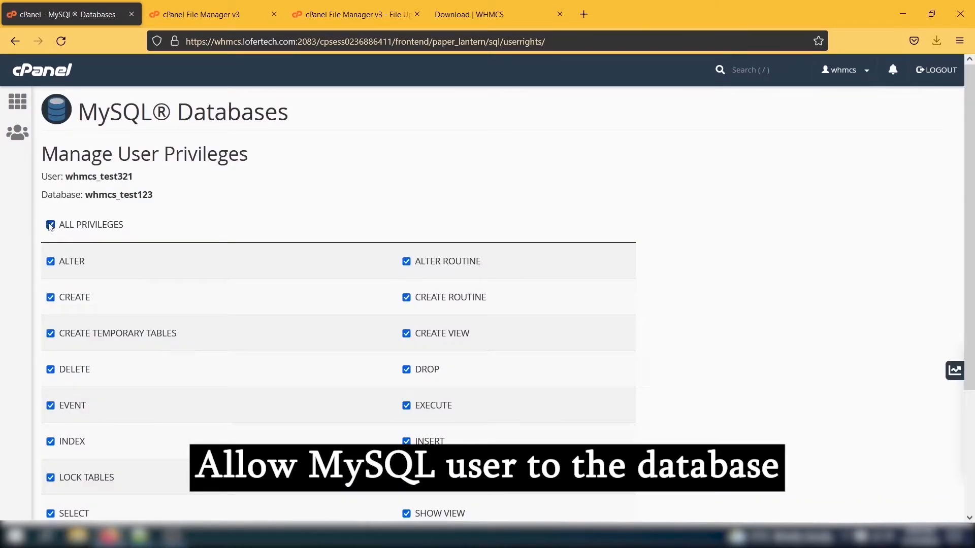
pyautogui.scroll(-5, 85, 451)
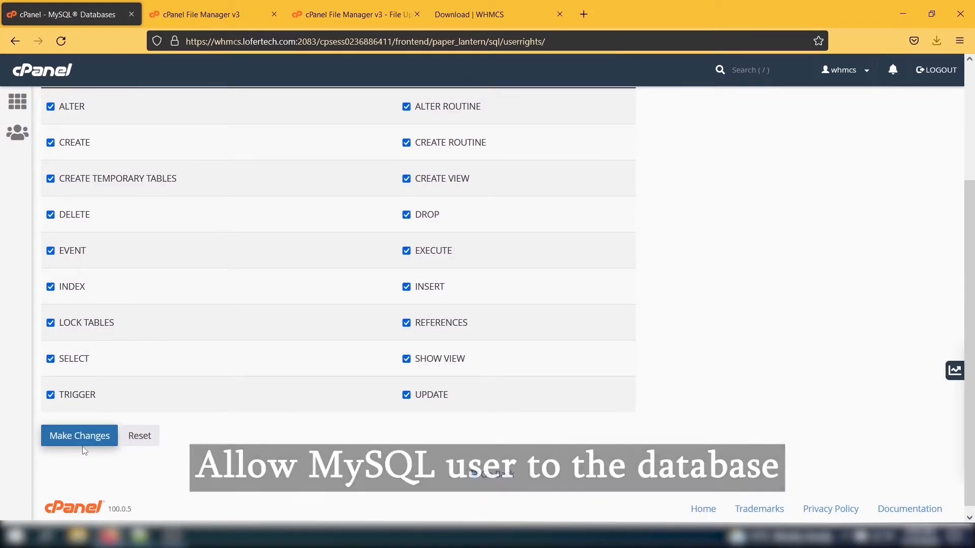
pyautogui.click(81, 439)
pyautogui.tripleClick(758, 114)
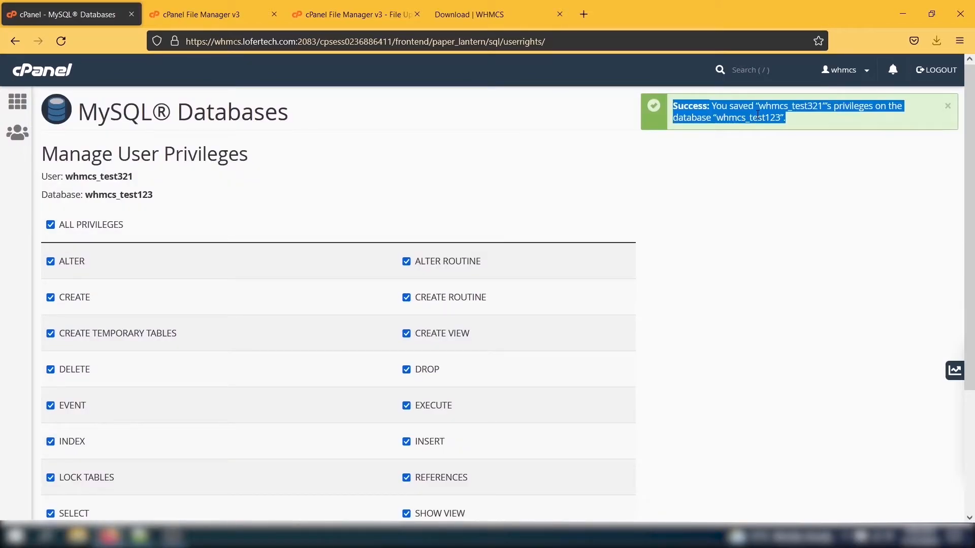
pyautogui.click(757, 115)
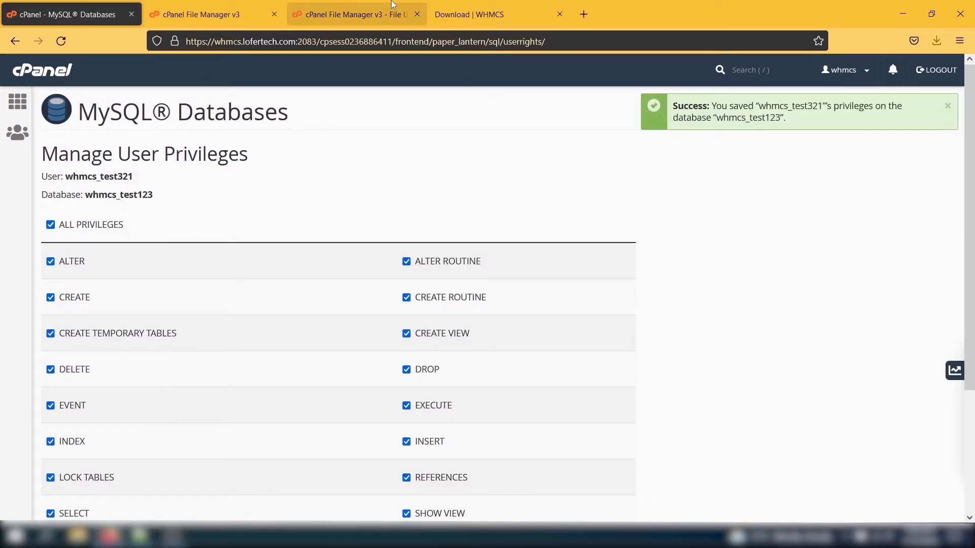
# After the upload finishes, refresh File Manager and extract whmcs_v832_full.zip into public_html
pyautogui.click(318, 6)
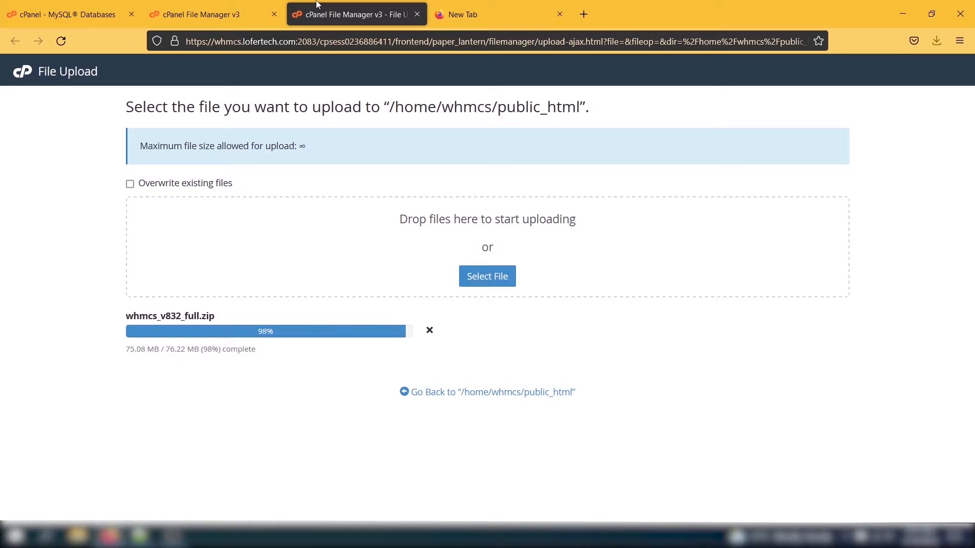
pyautogui.click(196, 5)
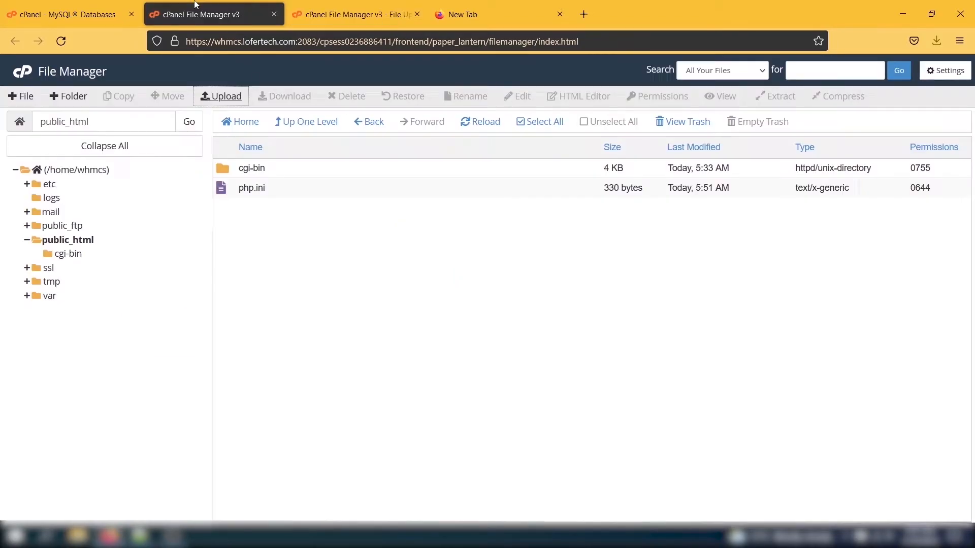
pyautogui.click(482, 121)
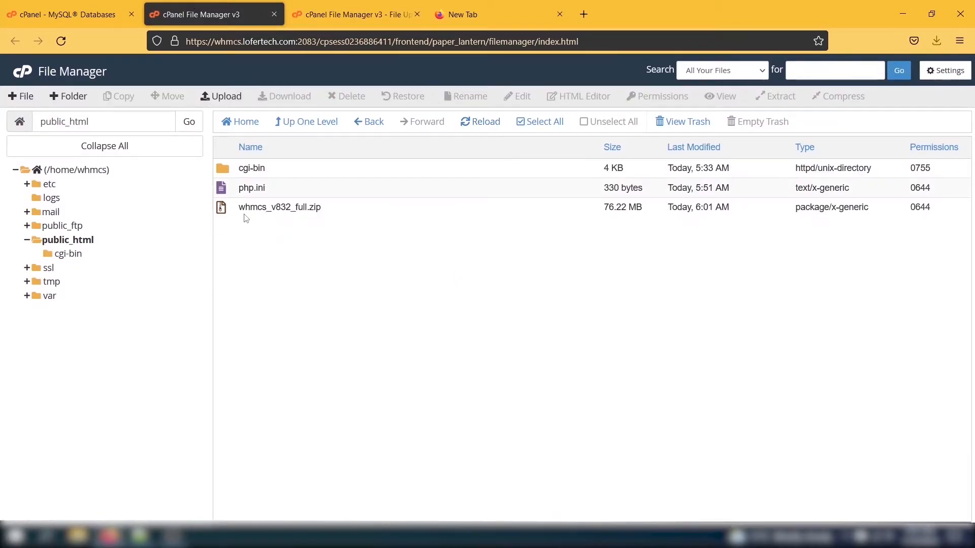
pyautogui.click(264, 209)
pyautogui.click(772, 97)
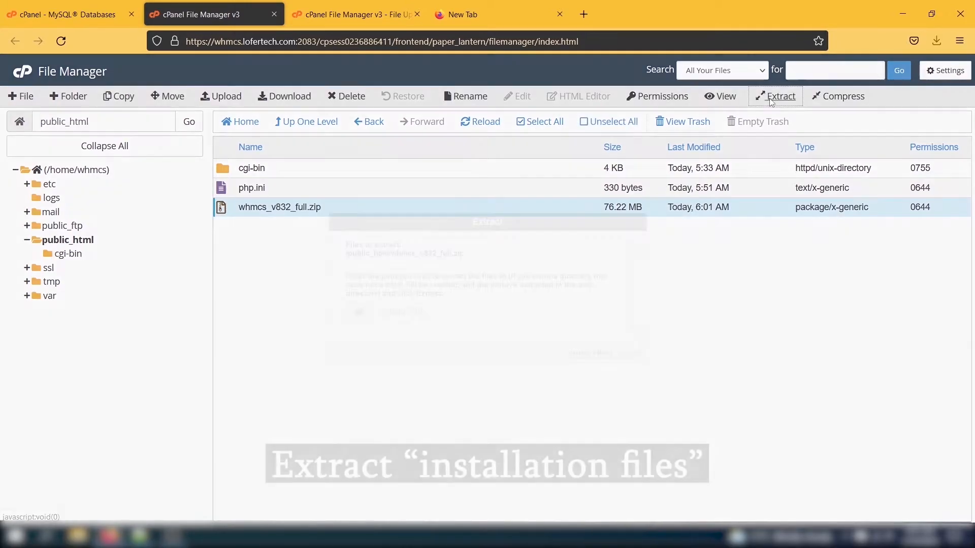
pyautogui.click(581, 355)
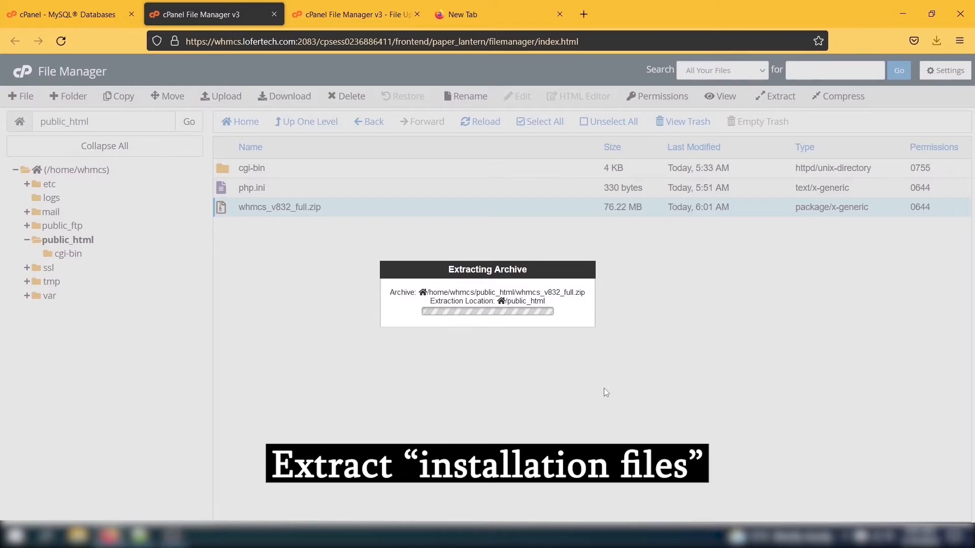
# Move all 52 files from the whmcs folder up into public_html
pyautogui.click(692, 415)
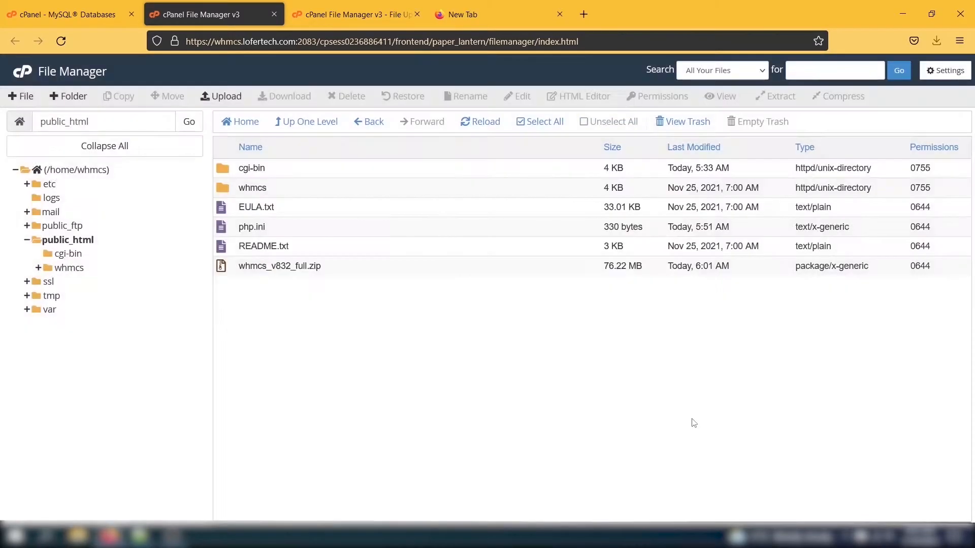
pyautogui.click(220, 188)
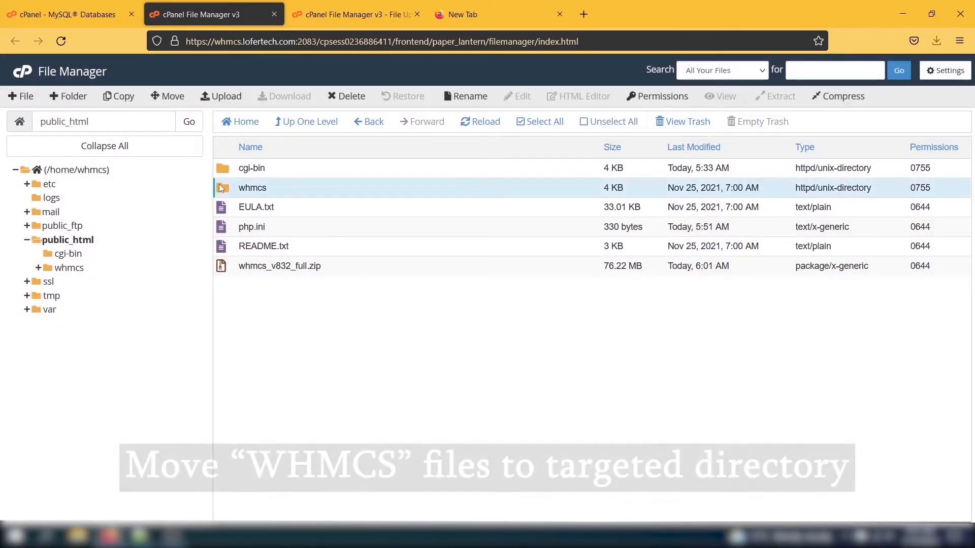
pyautogui.doubleClick(221, 188)
pyautogui.moveTo(216, 172); pyautogui.dragTo(529, 515)
pyautogui.moveTo(230, 218); pyautogui.dragTo(65, 240)
pyautogui.click(66, 241)
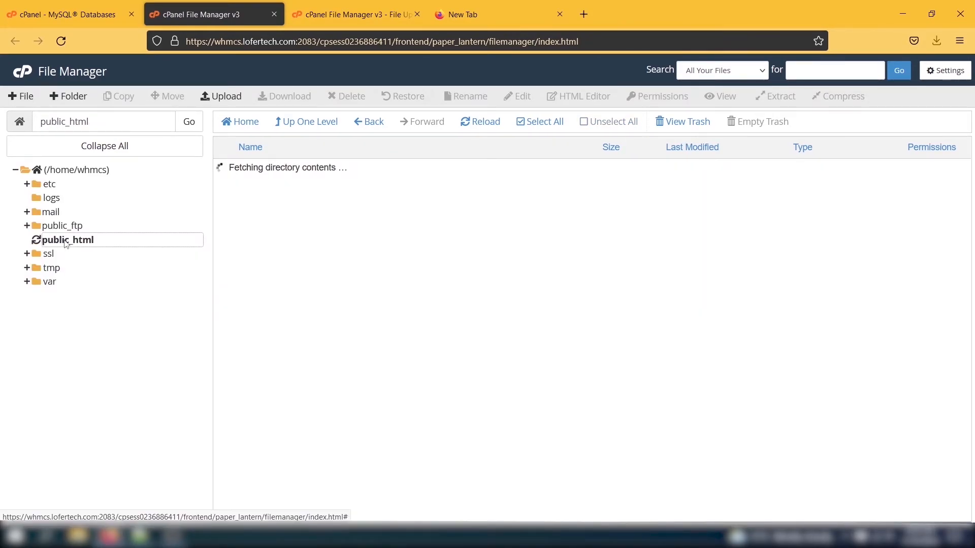
# Load the site's install/install.php installer page in the blank tab
pyautogui.click(440, 5)
pyautogui.click(373, 39)
pyautogui.click(372, 39)
pyautogui.write('install.php')
pyautogui.press('Return')
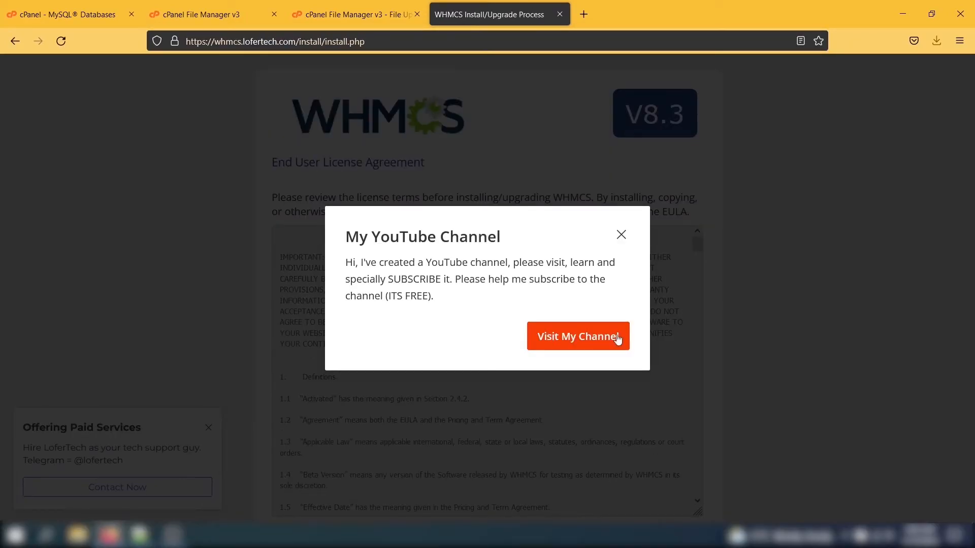
# Close the two popups, agree to the EULA, review the passed requirements and begin a new installation
pyautogui.click(570, 342)
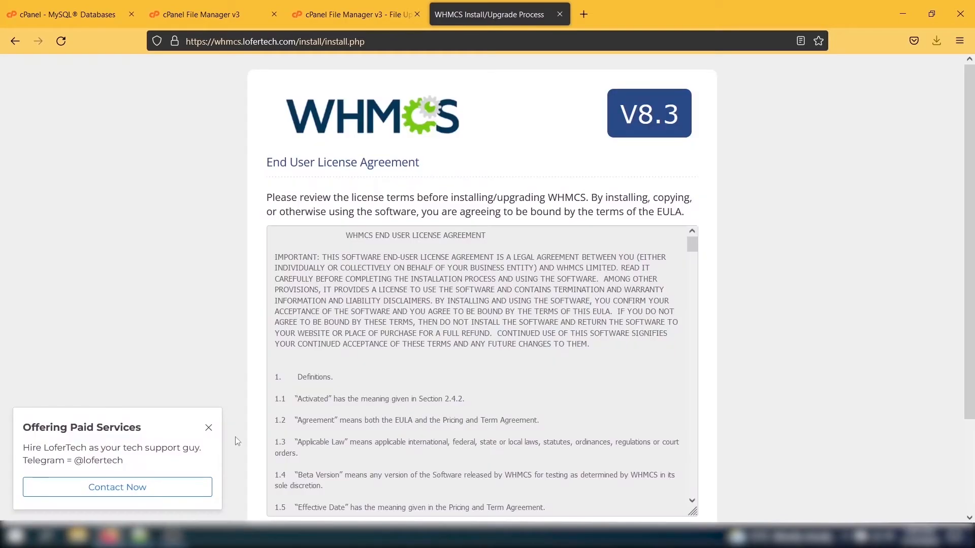
pyautogui.click(209, 428)
pyautogui.scroll(-2, 485, 367)
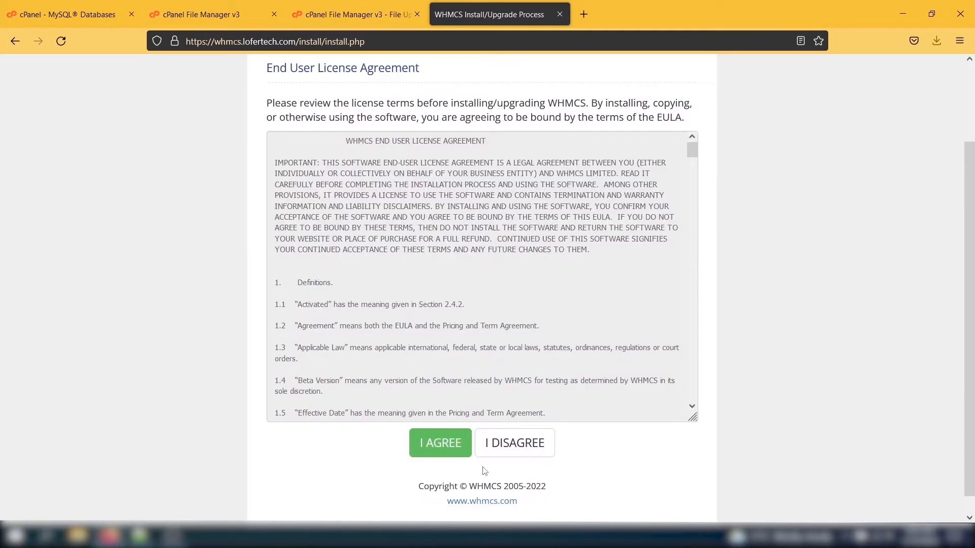
pyautogui.click(437, 441)
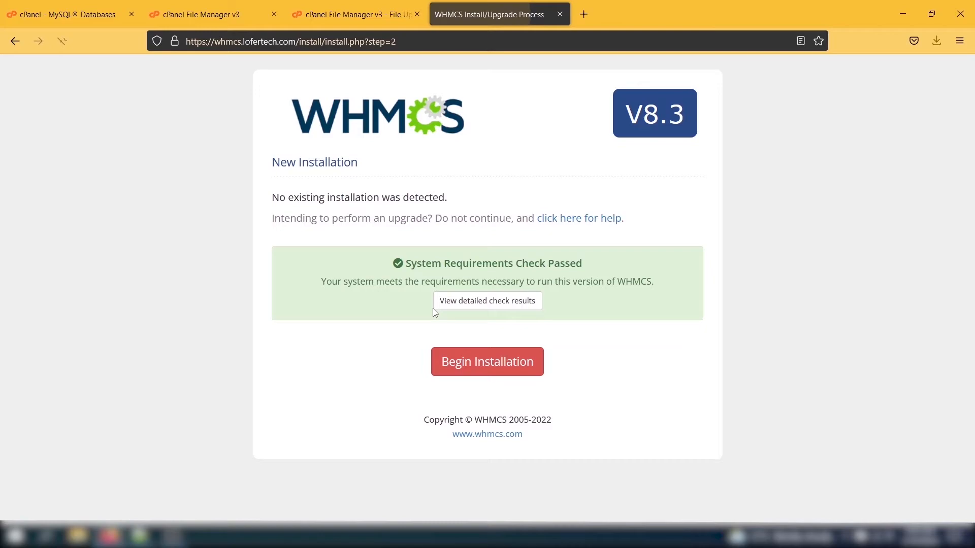
pyautogui.click(465, 302)
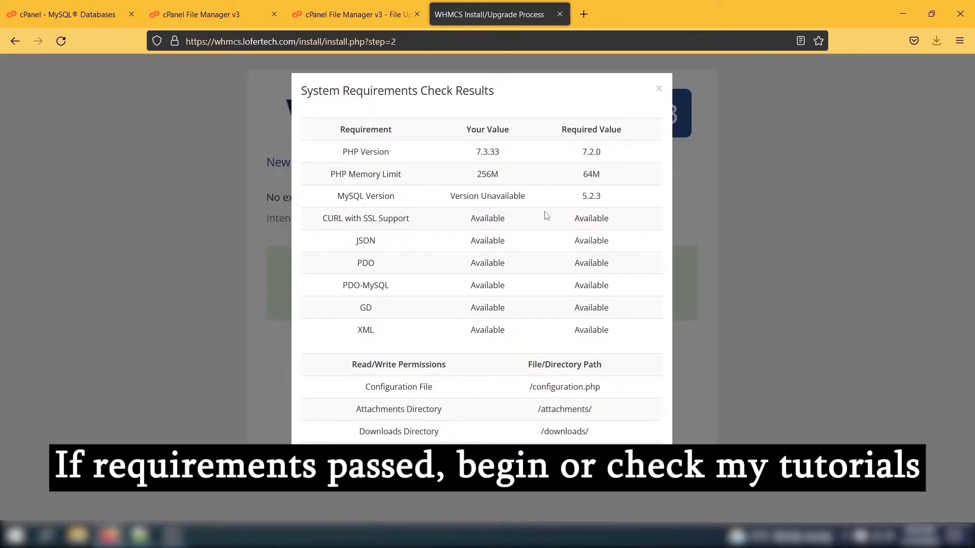
pyautogui.click(769, 239)
pyautogui.click(538, 363)
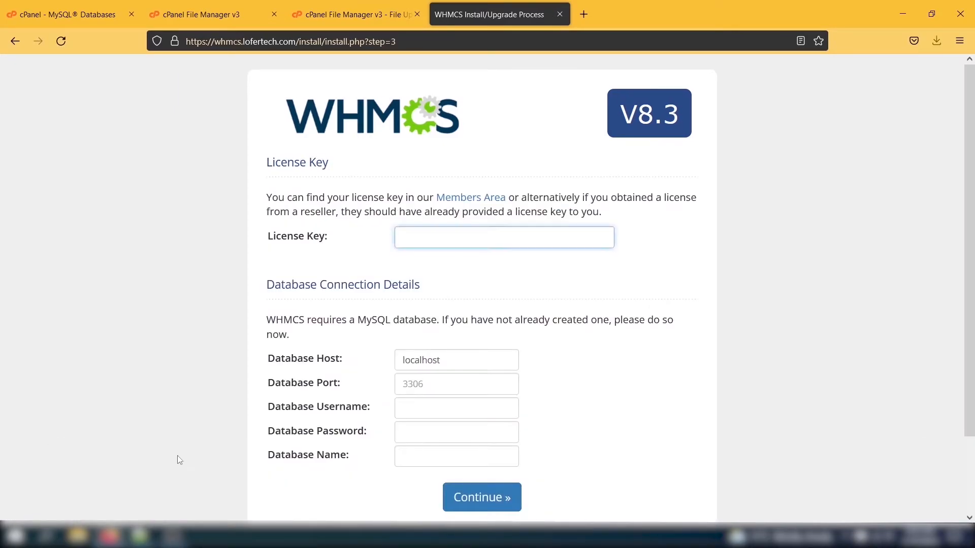
# Paste database user whmcs_test321 from cPanel into the installer and copy the database name whmcs_test123
pyautogui.click(419, 406)
pyautogui.click(76, 14)
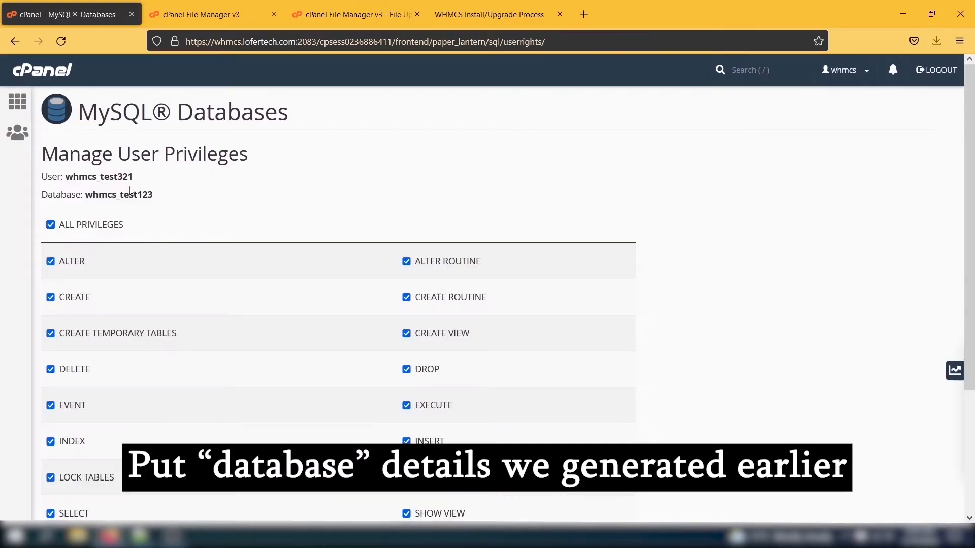
pyautogui.doubleClick(72, 176)
pyautogui.hotkey('ctrl', 'c')
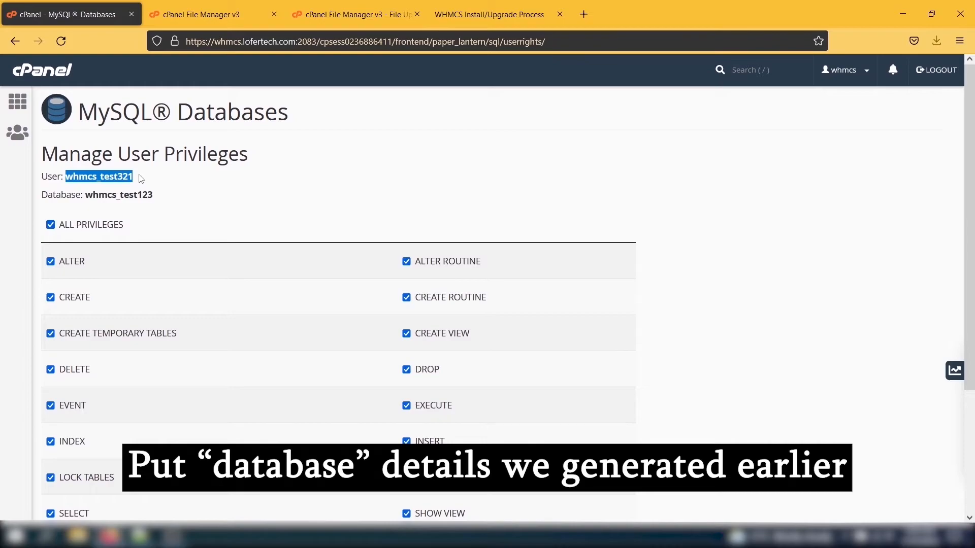
pyautogui.click(488, 14)
pyautogui.hotkey('ctrl', 'v')
pyautogui.click(125, 5)
pyautogui.moveTo(157, 213); pyautogui.dragTo(94, 195)
pyautogui.doubleClick(94, 195)
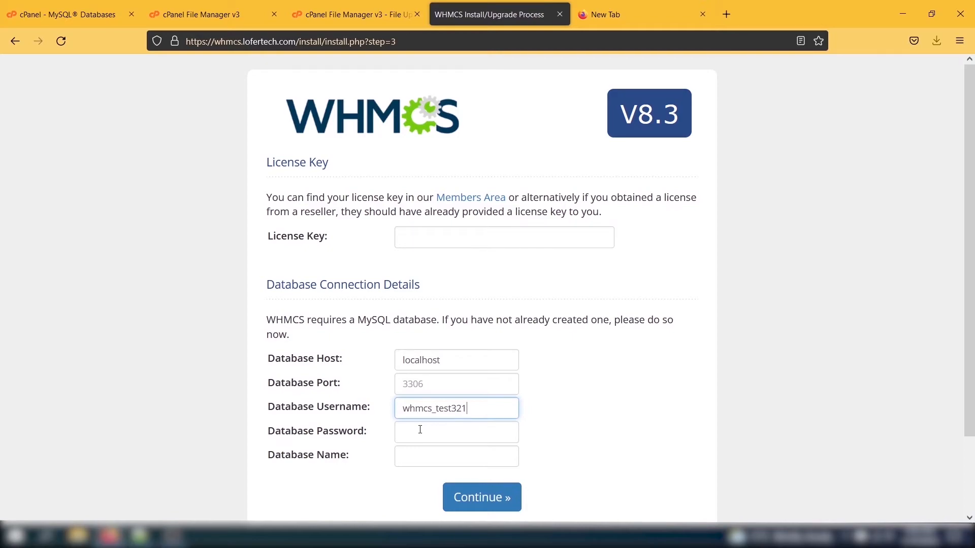
# Fill in the database name, database password from Notepad++ and licence key, then continue
pyautogui.click(420, 430)
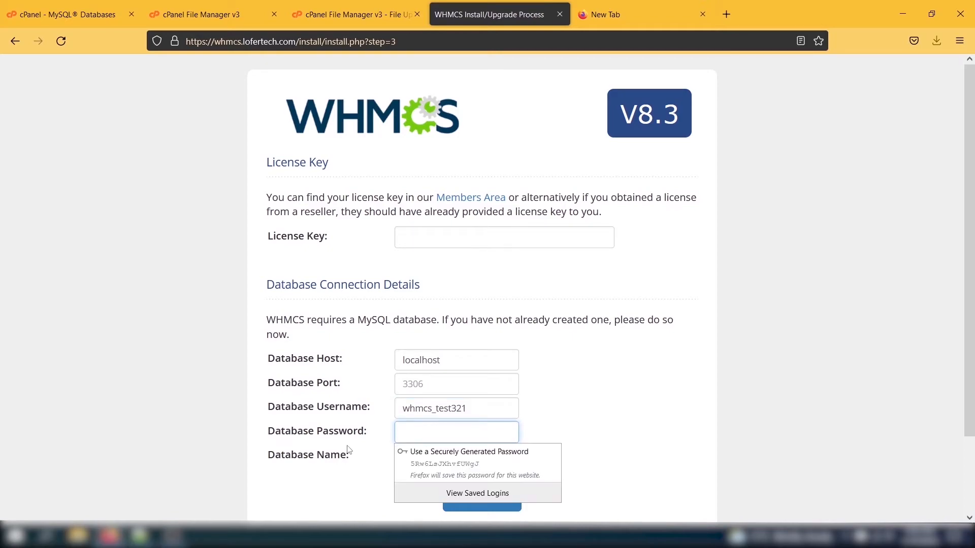
pyautogui.click(347, 448)
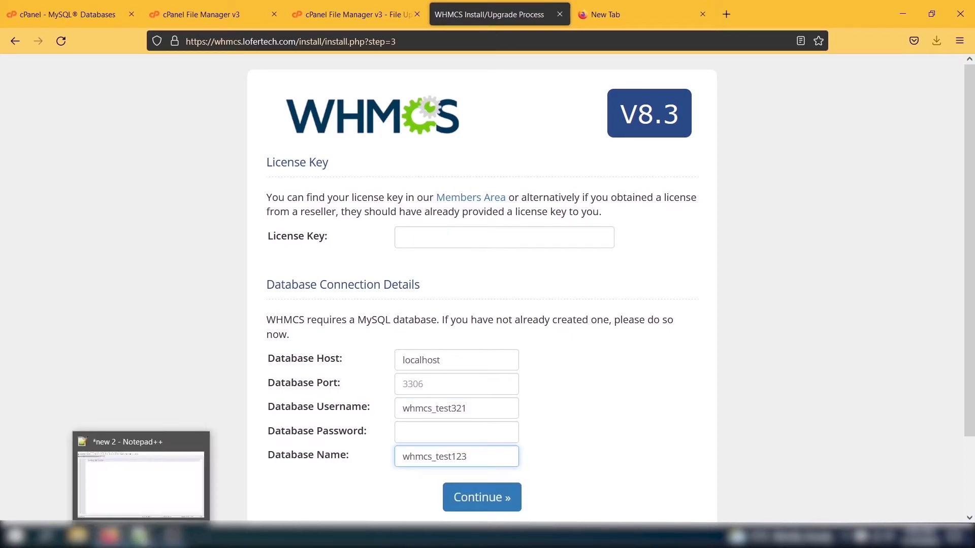
pyautogui.click(142, 536)
pyautogui.hotkey('ctrl', 'a')
pyautogui.hotkey('alt', 'Tab')
pyautogui.click(452, 432)
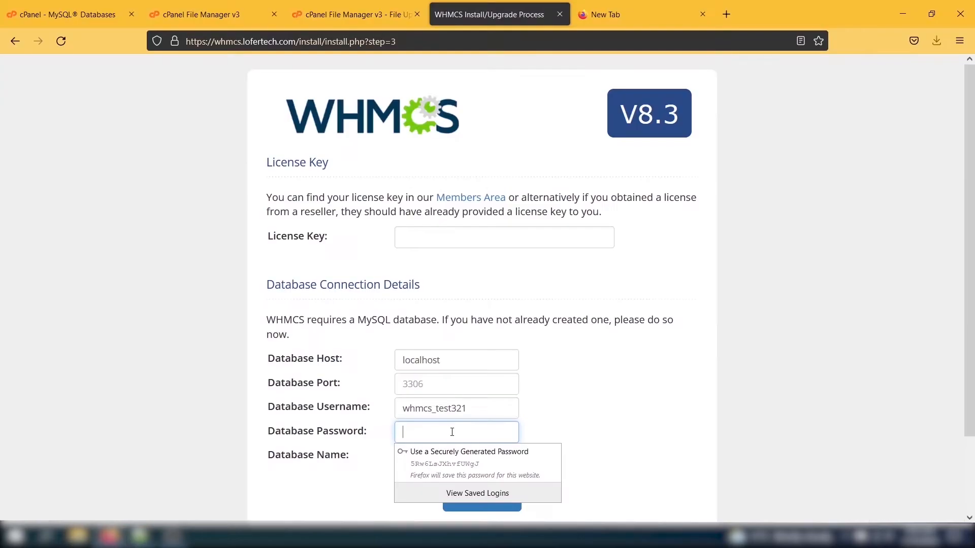
pyautogui.hotkey('ctrl', 'v')
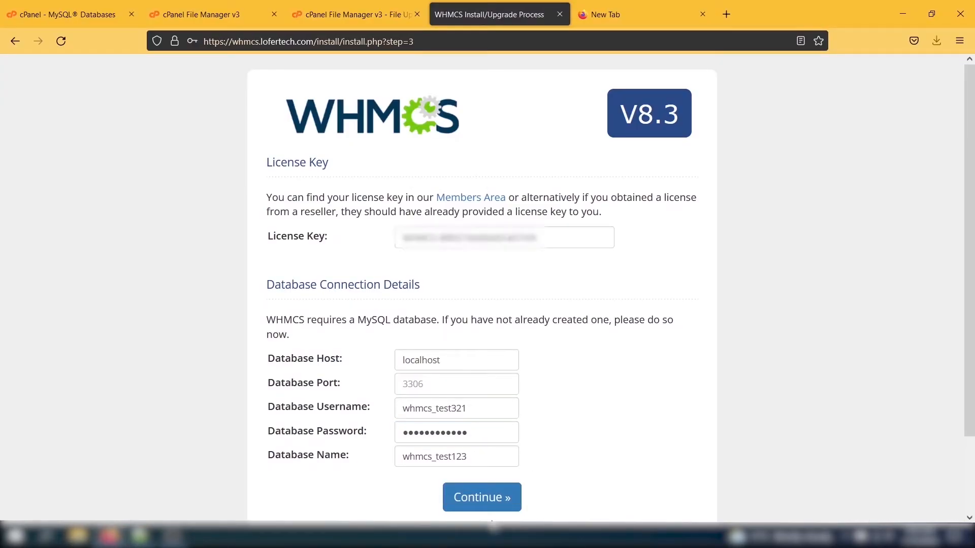
pyautogui.click(483, 497)
pyautogui.click(655, 411)
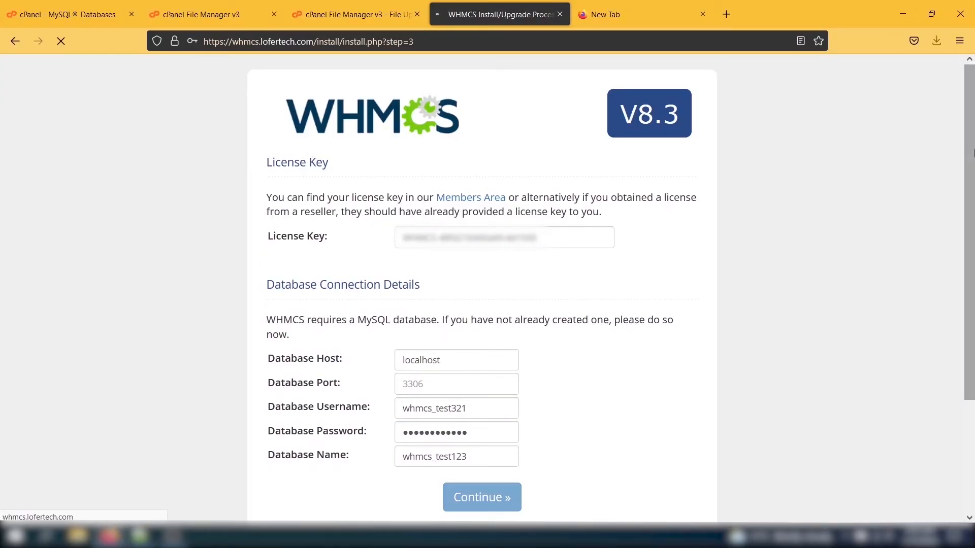
# Enter the administrator's first and last name
pyautogui.click(445, 229)
pyautogui.write('WHMCS')
pyautogui.press('Tab')
pyautogui.write('LoferTech')
pyautogui.press('Tab')
# Enter the admin e-mail, username admin and a confirmed password, then complete setup
pyautogui.write('info@test.com')
pyautogui.press('Tab')
pyautogui.write('admin')
pyautogui.press('Tab')
pyautogui.write('*********')
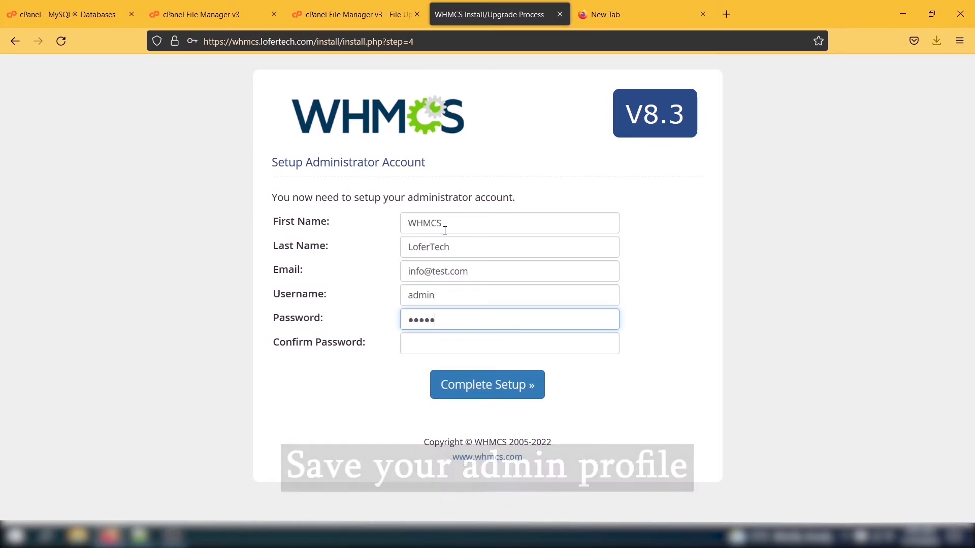
pyautogui.press('Tab')
pyautogui.write('*********')
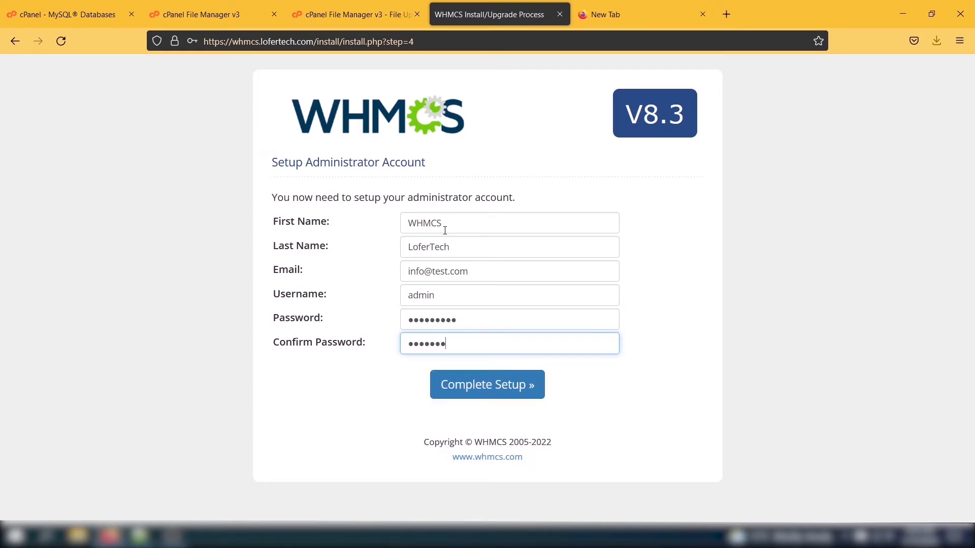
pyautogui.press('Return')
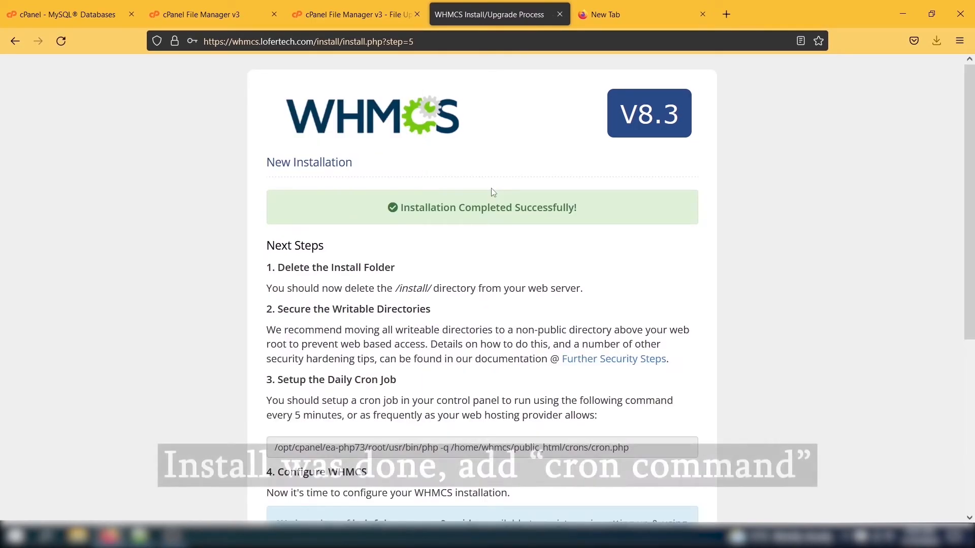
# Select the cron job command on the completion page and return to cPanel
pyautogui.moveTo(398, 207); pyautogui.dragTo(587, 231)
pyautogui.click(610, 218)
pyautogui.scroll(-2, 609, 410)
pyautogui.moveTo(629, 344); pyautogui.dragTo(275, 342)
pyautogui.hotkey('ctrl', 'c')
pyautogui.click(55, 7)
# Add a Once Per Minute cron job that runs the pasted WHMCS cron.php command
pyautogui.click(27, 106)
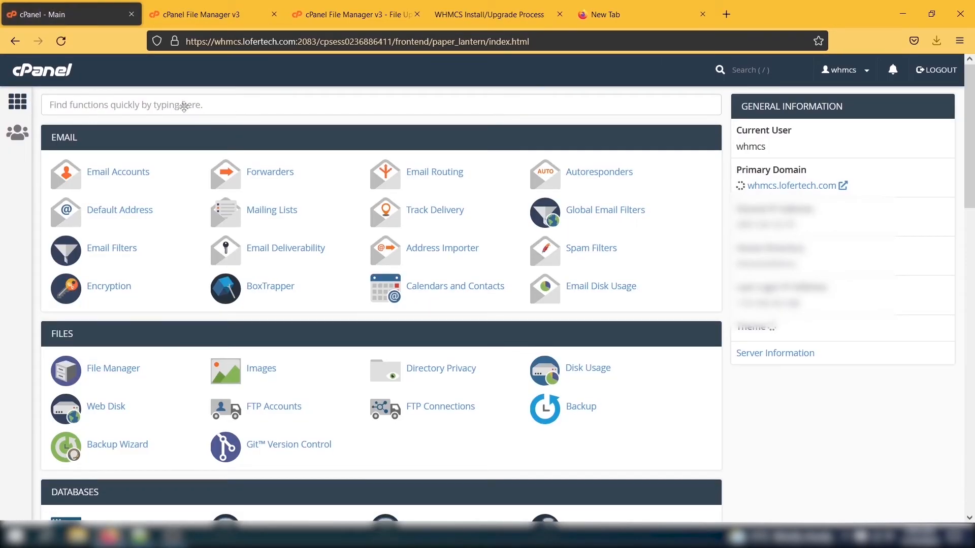
pyautogui.click(185, 105)
pyautogui.write('cron')
pyautogui.click(113, 172)
pyautogui.scroll(-5, 150, 256)
pyautogui.click(137, 236)
pyautogui.click(109, 274)
pyautogui.scroll(-3, 152, 304)
pyautogui.click(203, 362)
pyautogui.hotkey('ctrl', 'v')
pyautogui.click(102, 396)
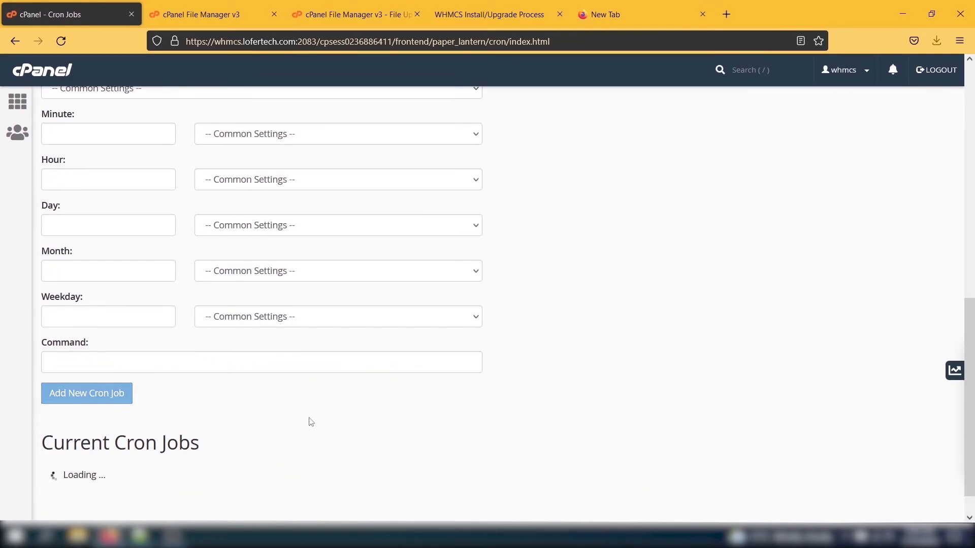
# Open the WHMCS admin area and highlight its warning about the install folder
pyautogui.moveTo(200, 436); pyautogui.dragTo(1, 438)
pyautogui.moveTo(970, 376); pyautogui.dragTo(970, 414)
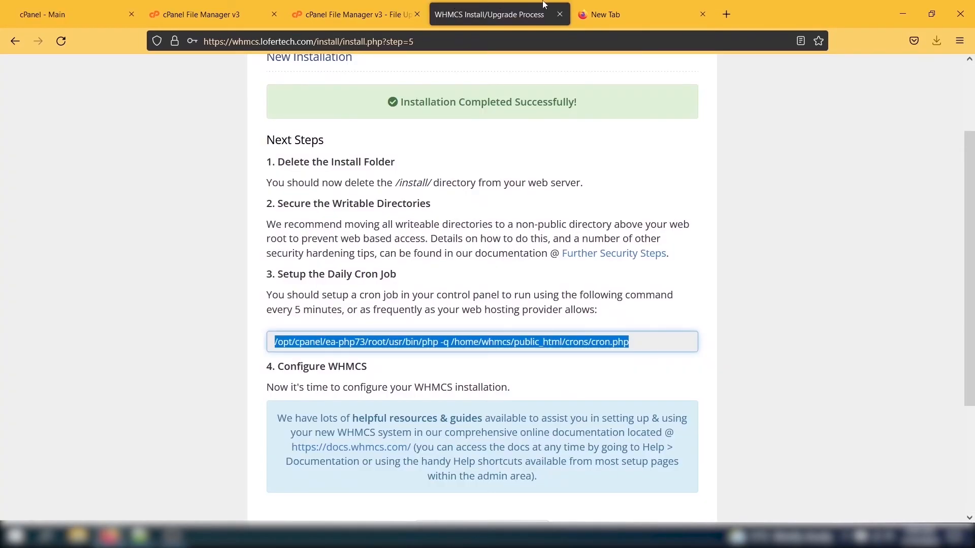
pyautogui.scroll(-3, 490, 418)
pyautogui.click(482, 380)
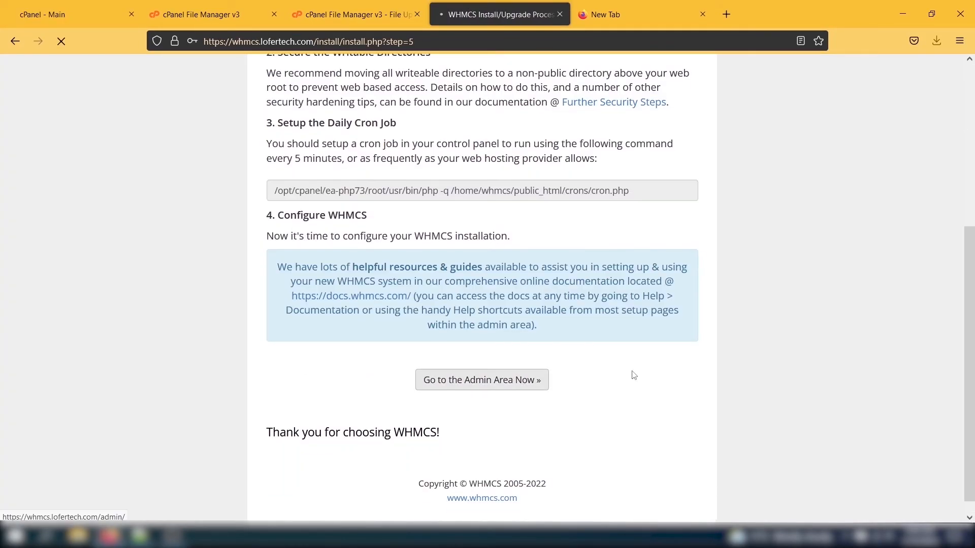
pyautogui.moveTo(51, 154); pyautogui.dragTo(364, 153)
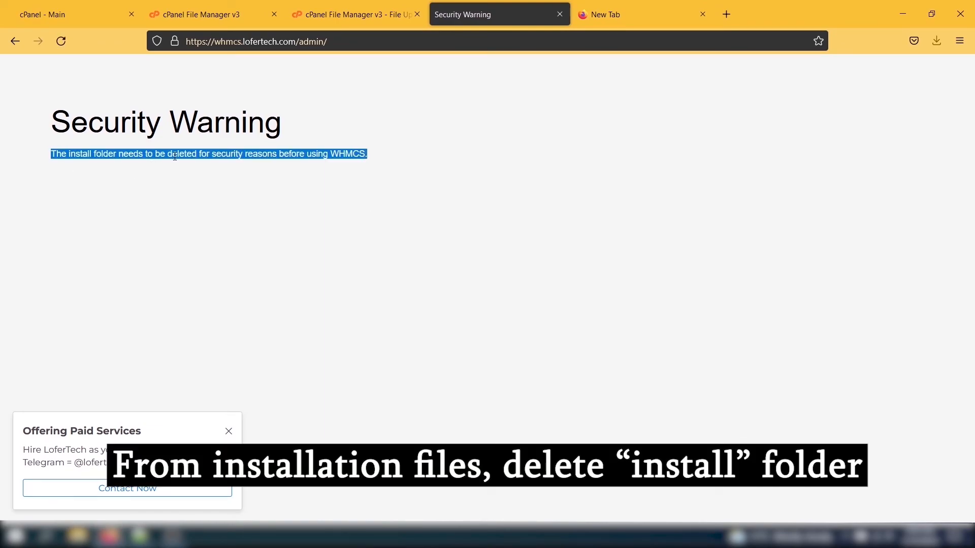
pyautogui.moveTo(211, 154); pyautogui.dragTo(276, 153)
pyautogui.moveTo(94, 154); pyautogui.dragTo(85, 154)
pyautogui.click(351, 15)
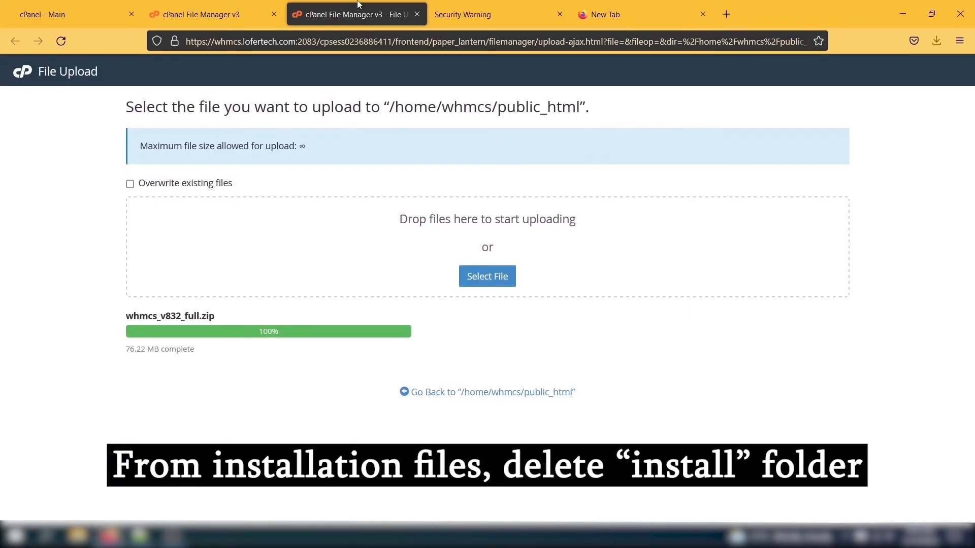
# Delete the install folder in File Manager, then reload the admin page to show the login
pyautogui.click(194, 11)
pyautogui.rightClick(224, 328)
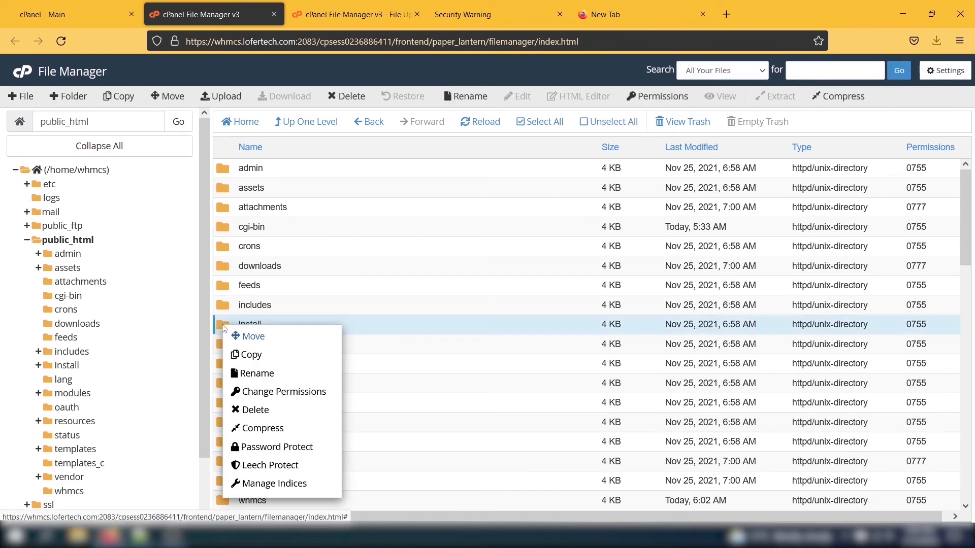
pyautogui.click(254, 407)
pyautogui.click(600, 327)
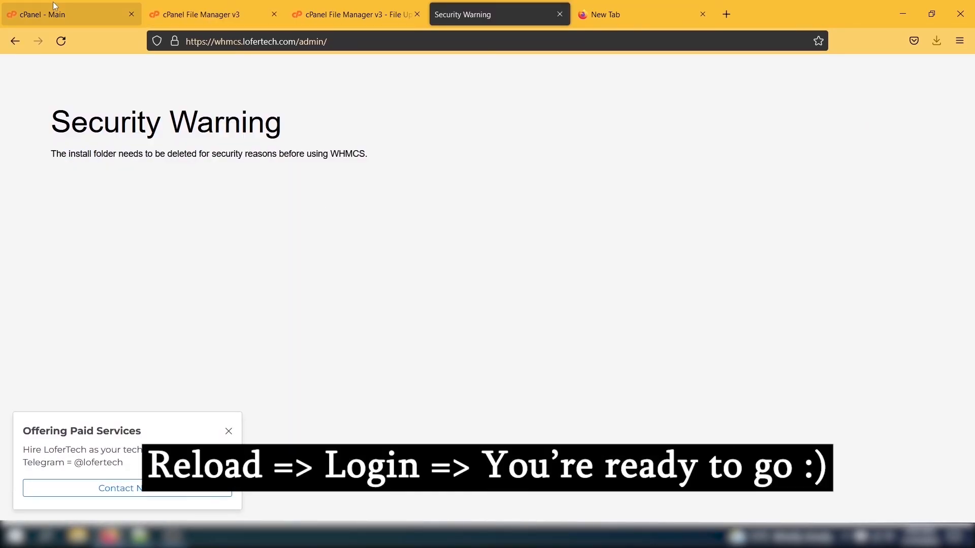
pyautogui.press('F5')
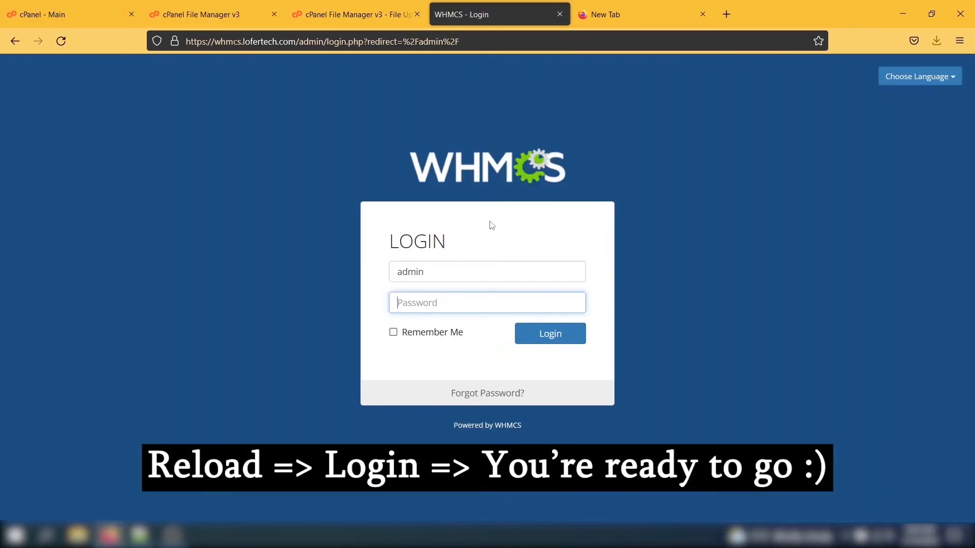
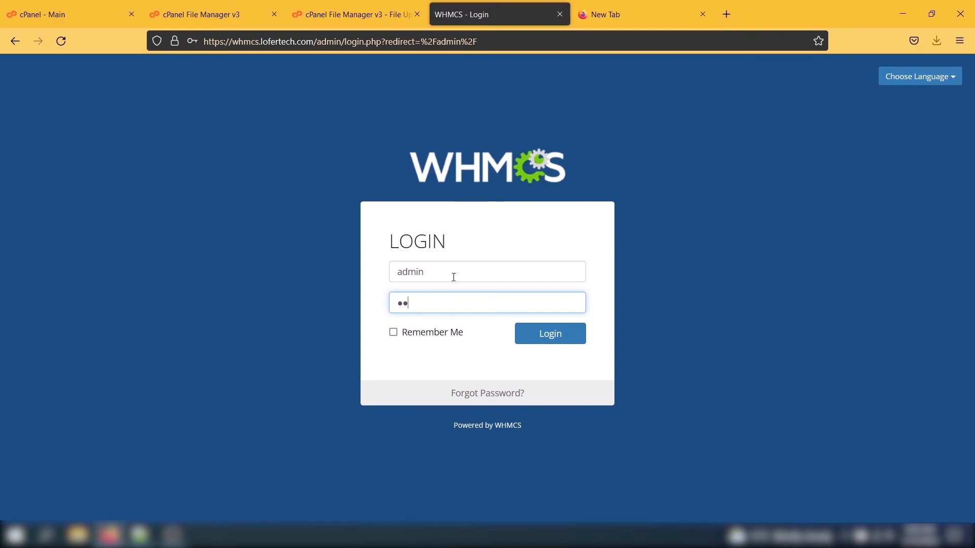
# Submit the admin login, then choose 'Do not show this again' on the Getting Started Wizard
pyautogui.press('Return')
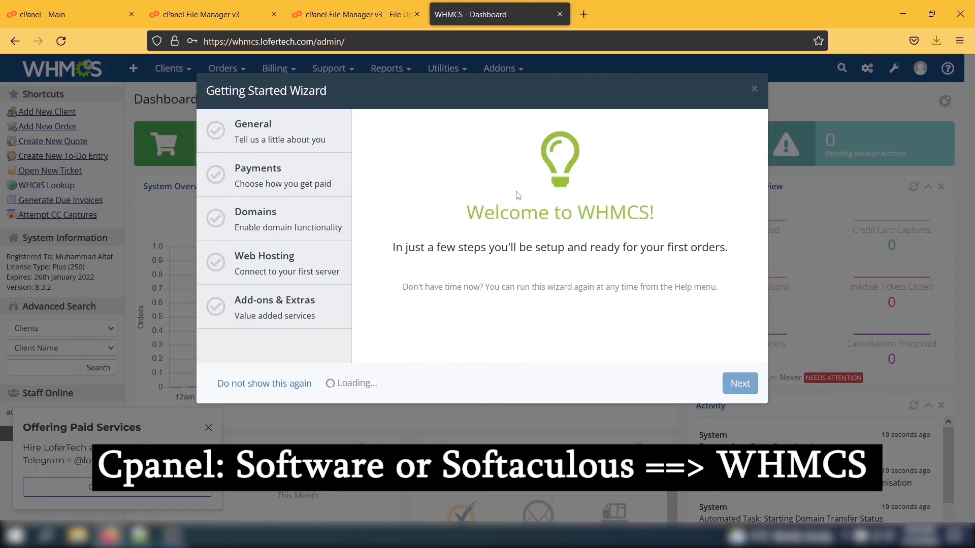
pyautogui.click(284, 385)
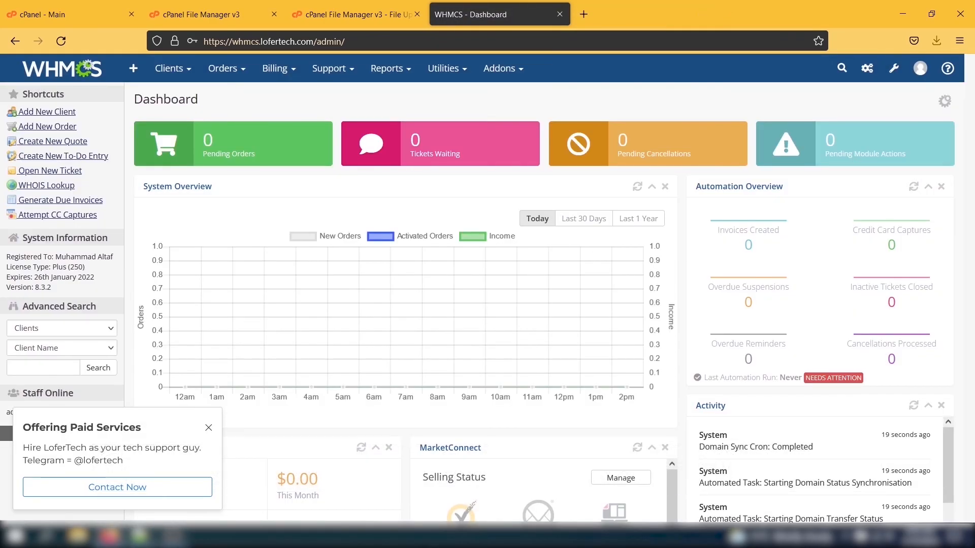